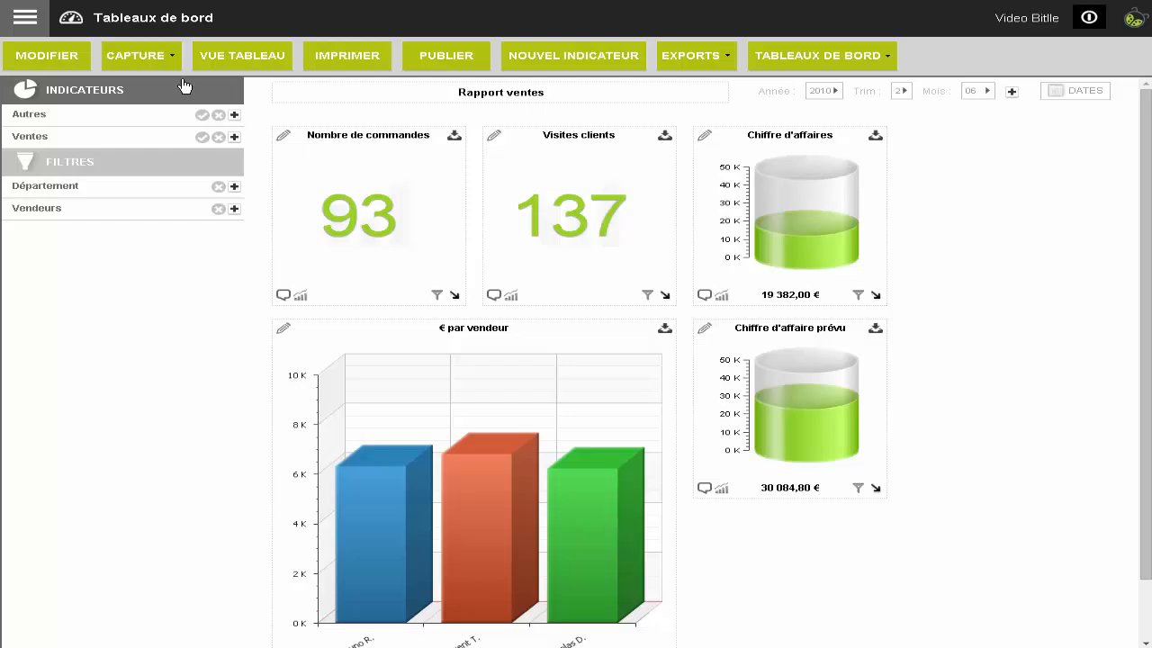
Capture the dashboard as a dynamic state named Exemple in the category Dynamique
left_click(138, 57)
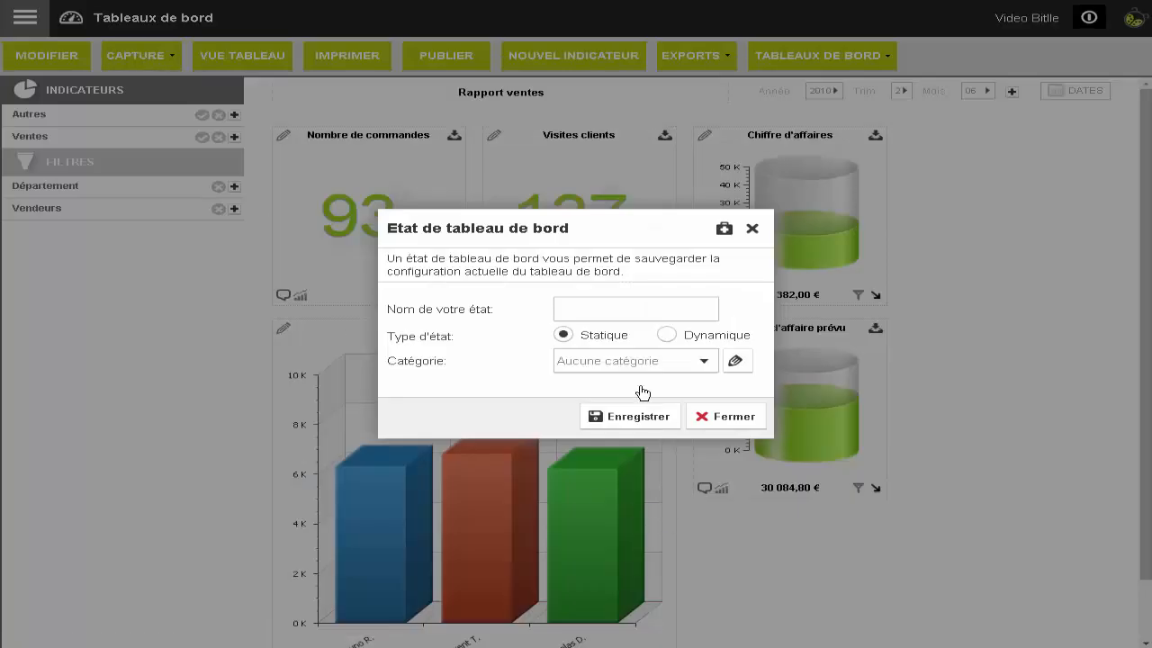
left_click(596, 310)
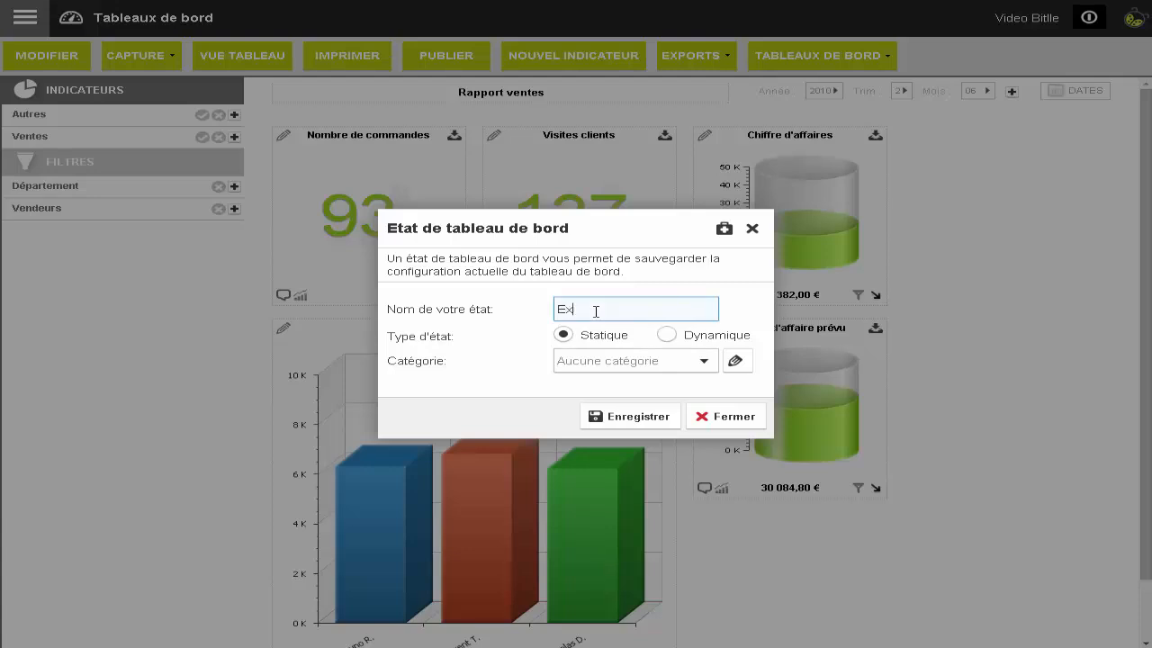
left_click(666, 333)
left_click(669, 363)
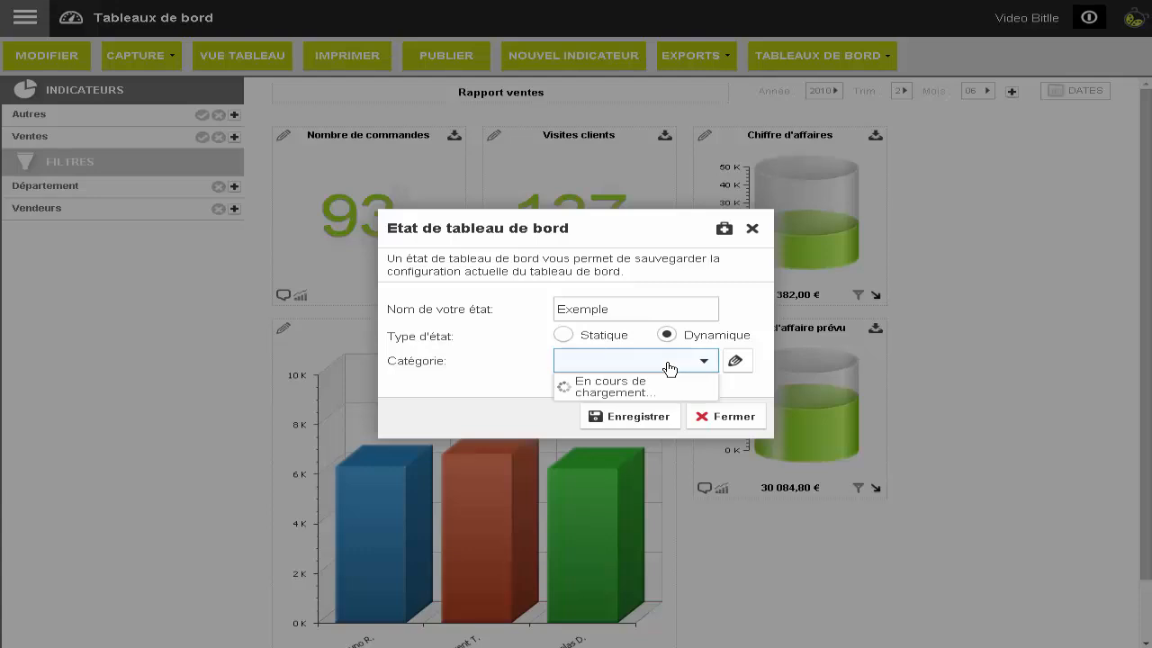
left_click(619, 384)
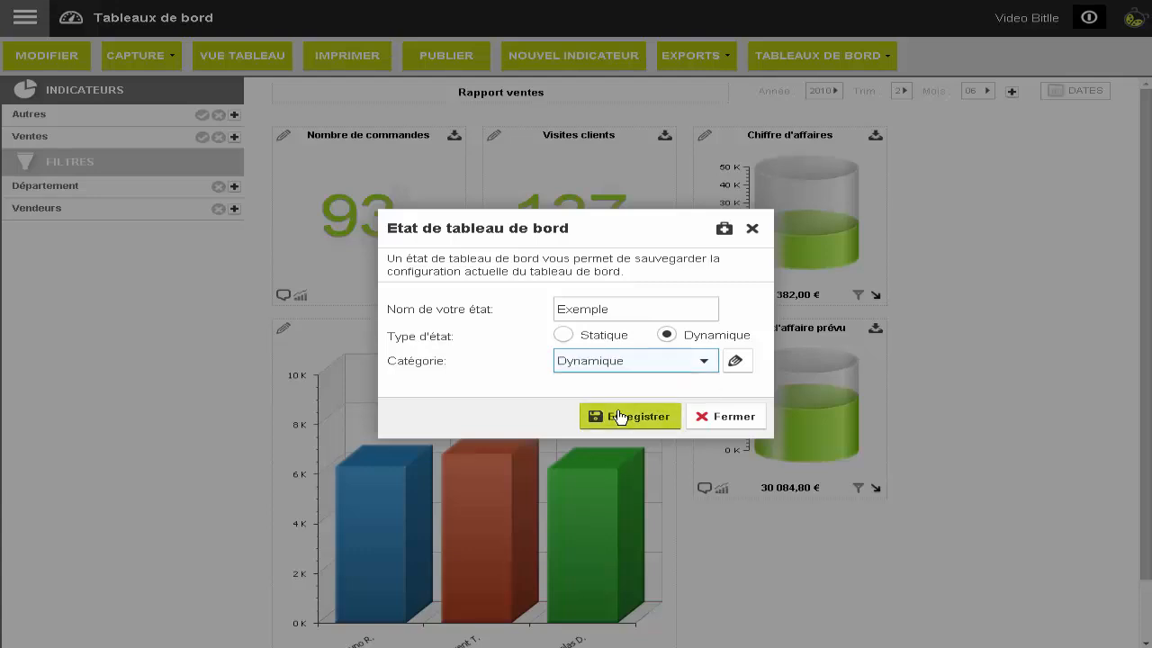
left_click(619, 416)
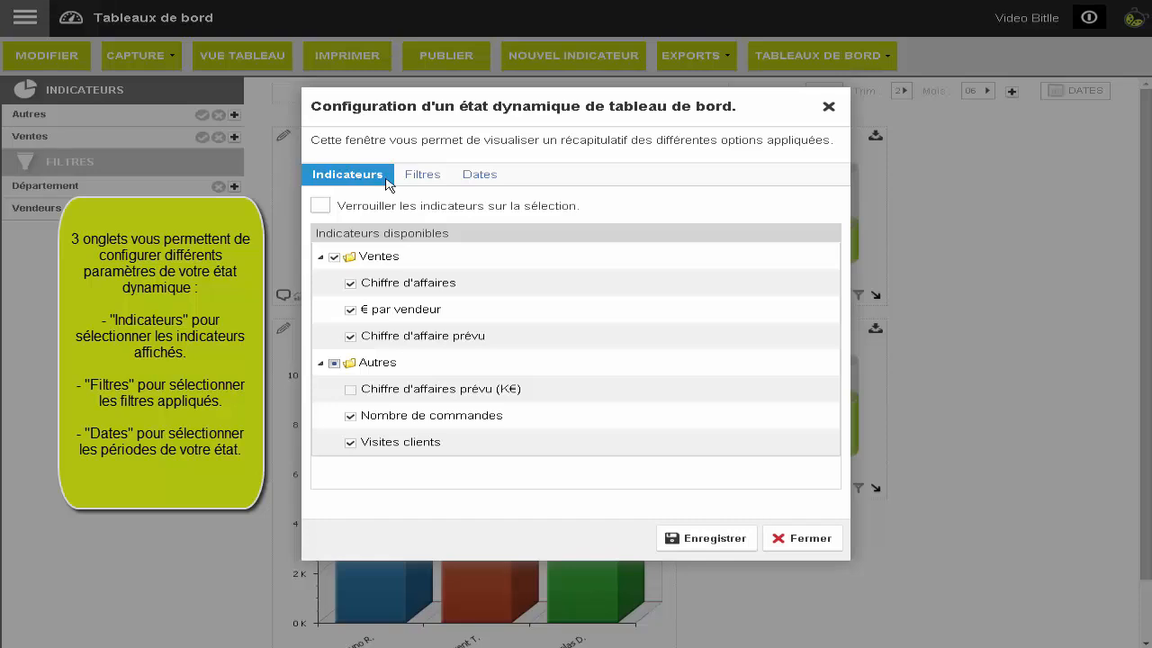
Review the state's filter and date options, exclude the Chiffre d'affaires indicator from the Ventes selection and save the state
left_click(417, 176)
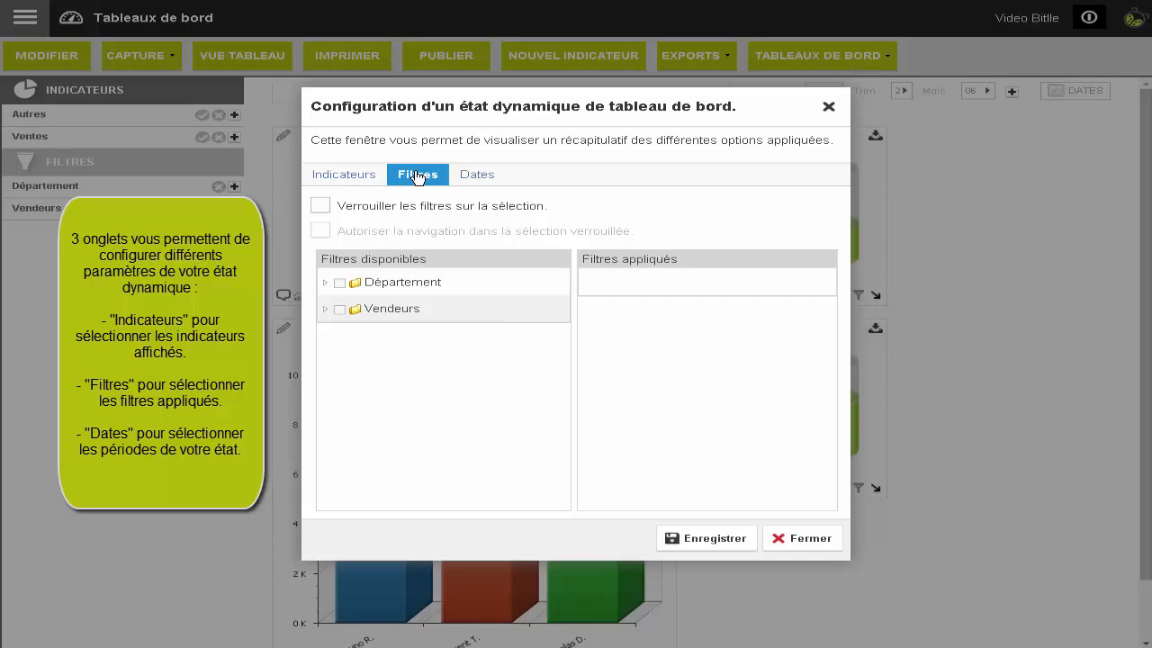
left_click(467, 178)
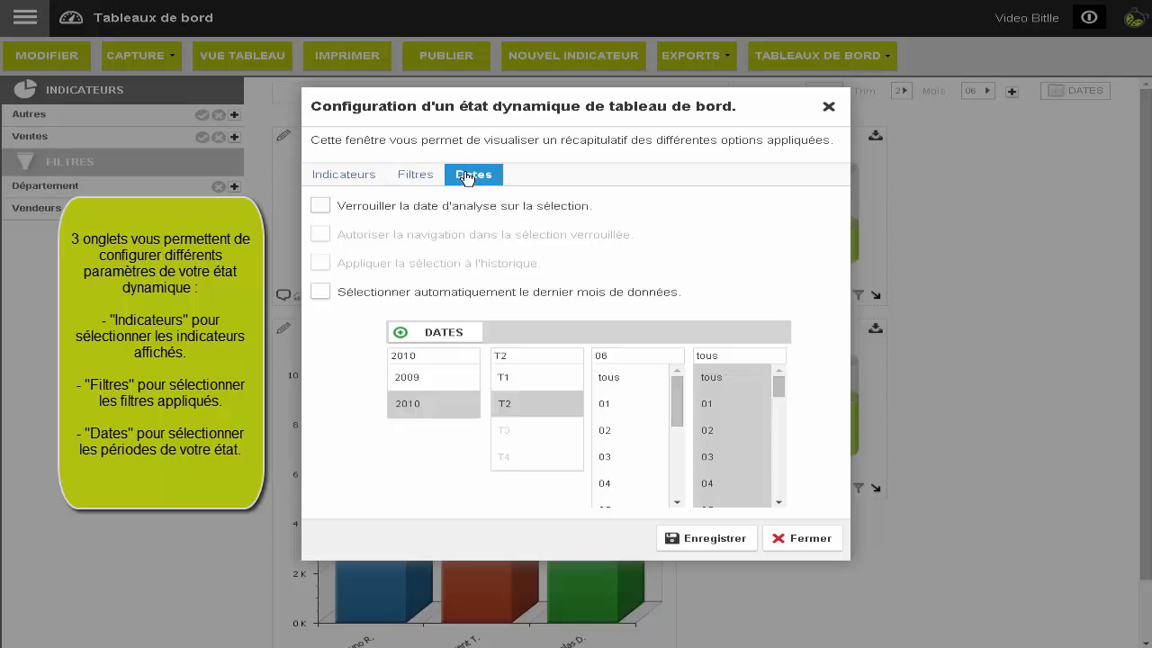
left_click(360, 174)
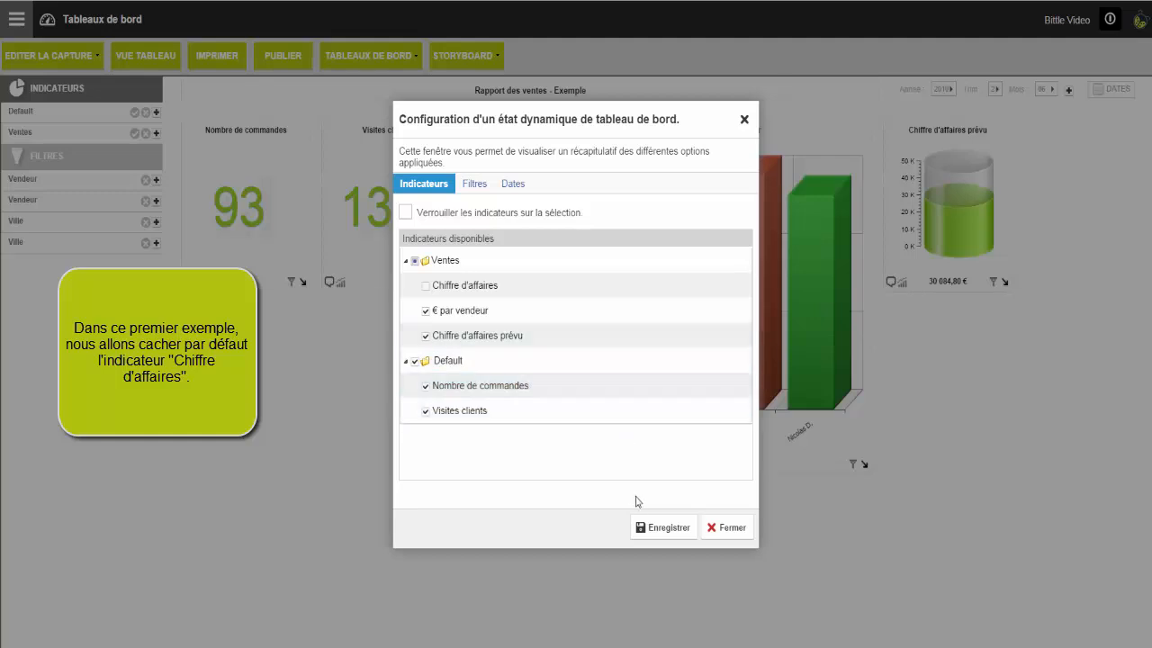
left_click(643, 529)
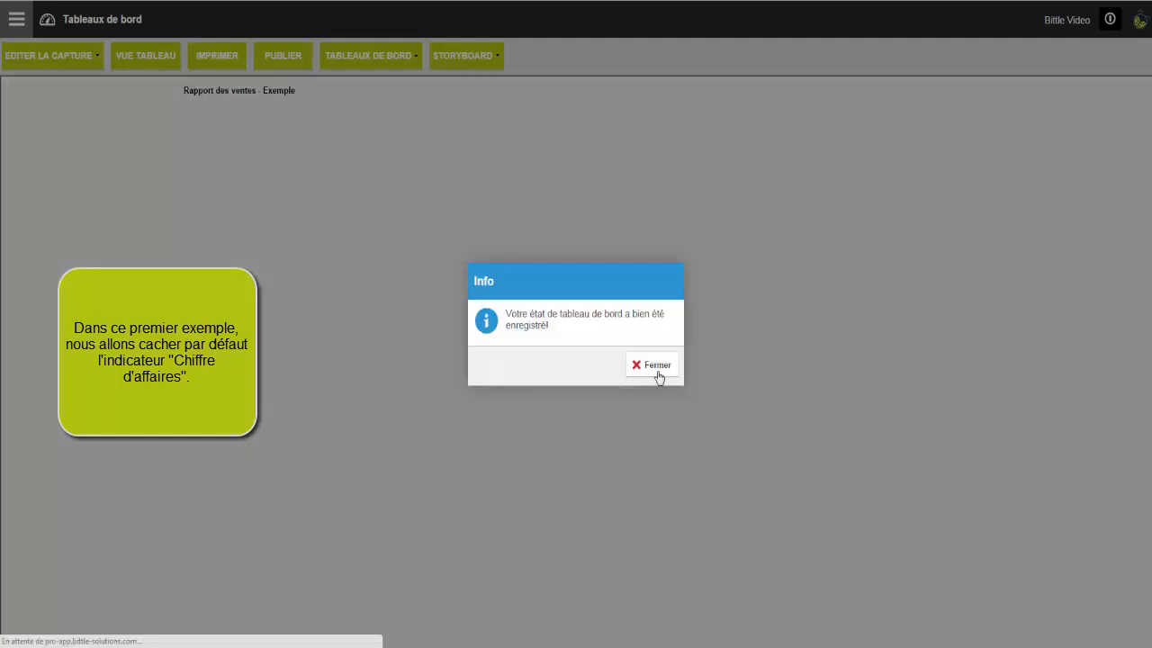
left_click(656, 369)
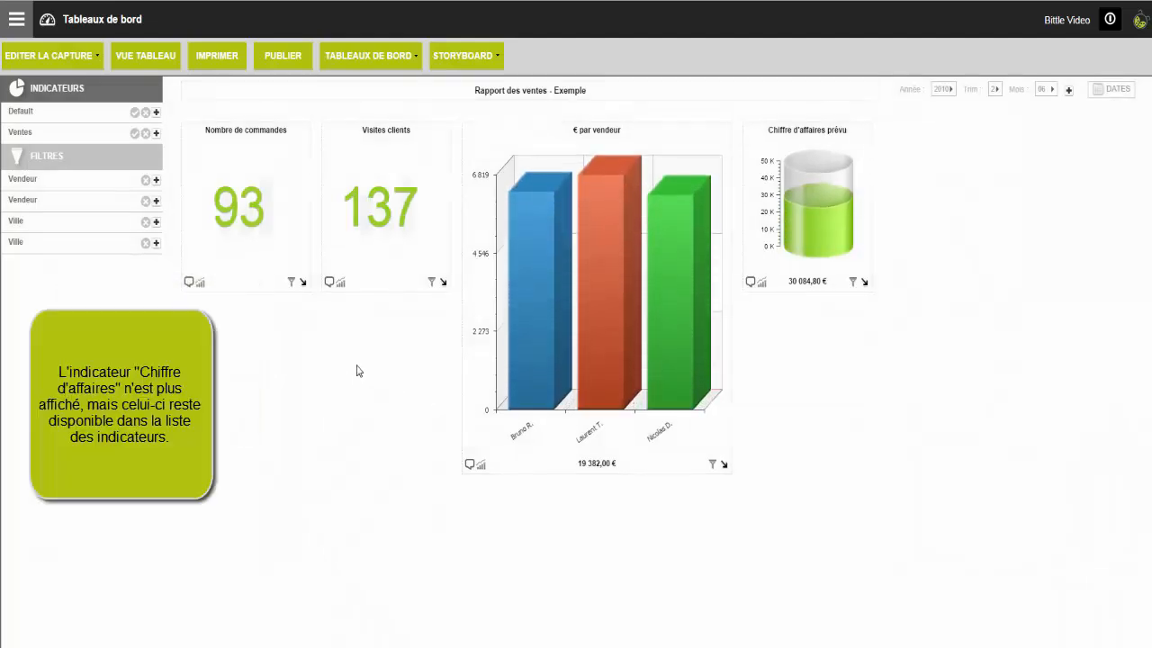
Expand the Ventes indicators and toggle Chiffre d'affaires on and off to test its availability on the dashboard
left_click(157, 135)
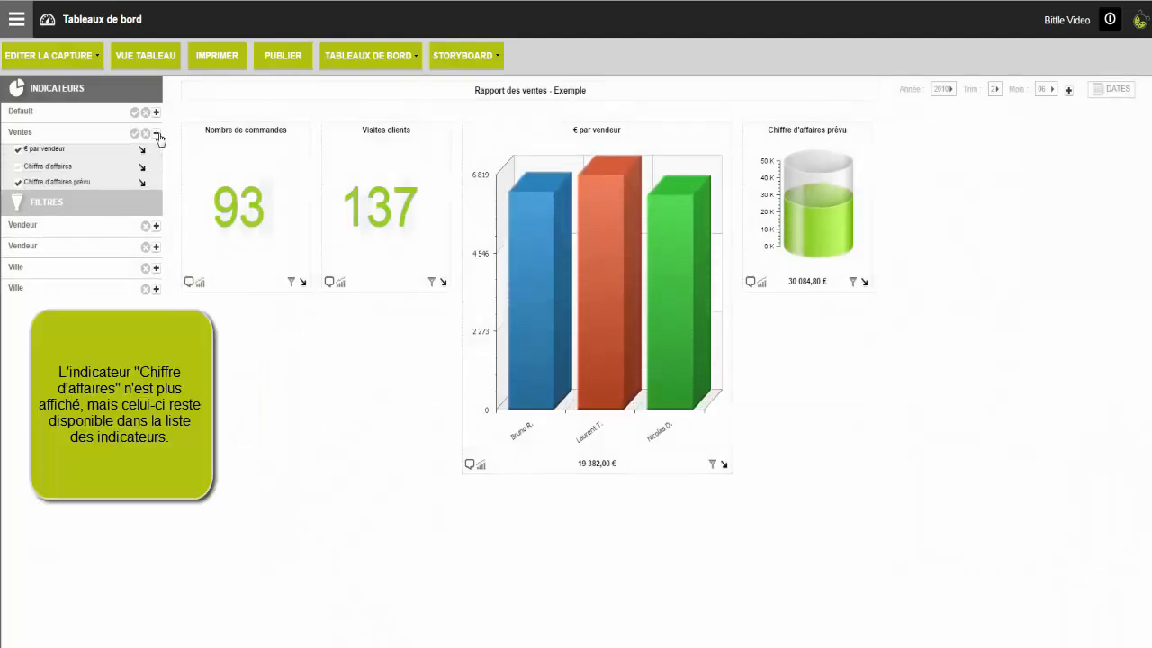
left_click(17, 167)
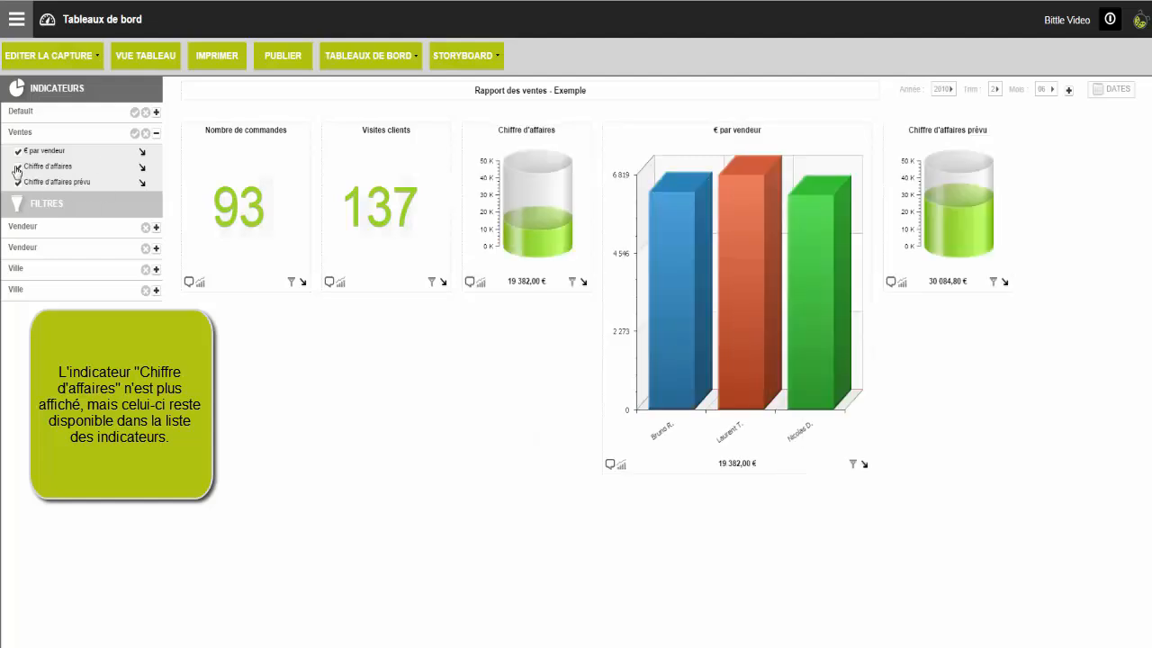
left_click(17, 167)
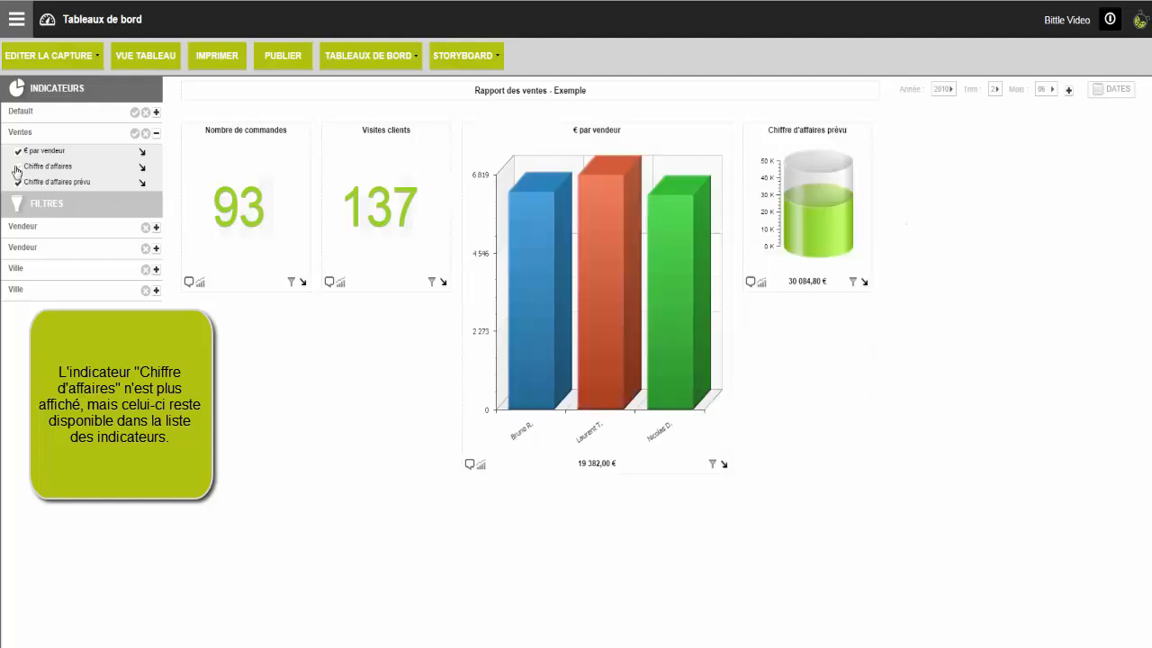
left_click(17, 167)
left_click(17, 167)
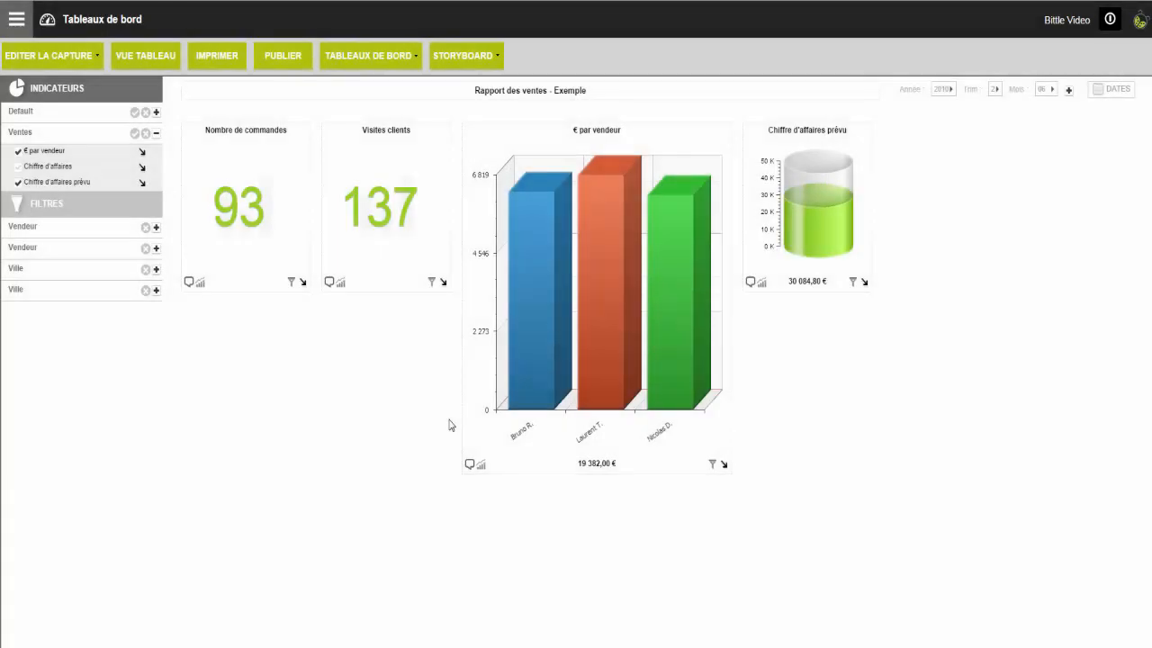
Edit the state to lock the indicators on the selection, save it and check the Ventes indicator list
left_click(63, 57)
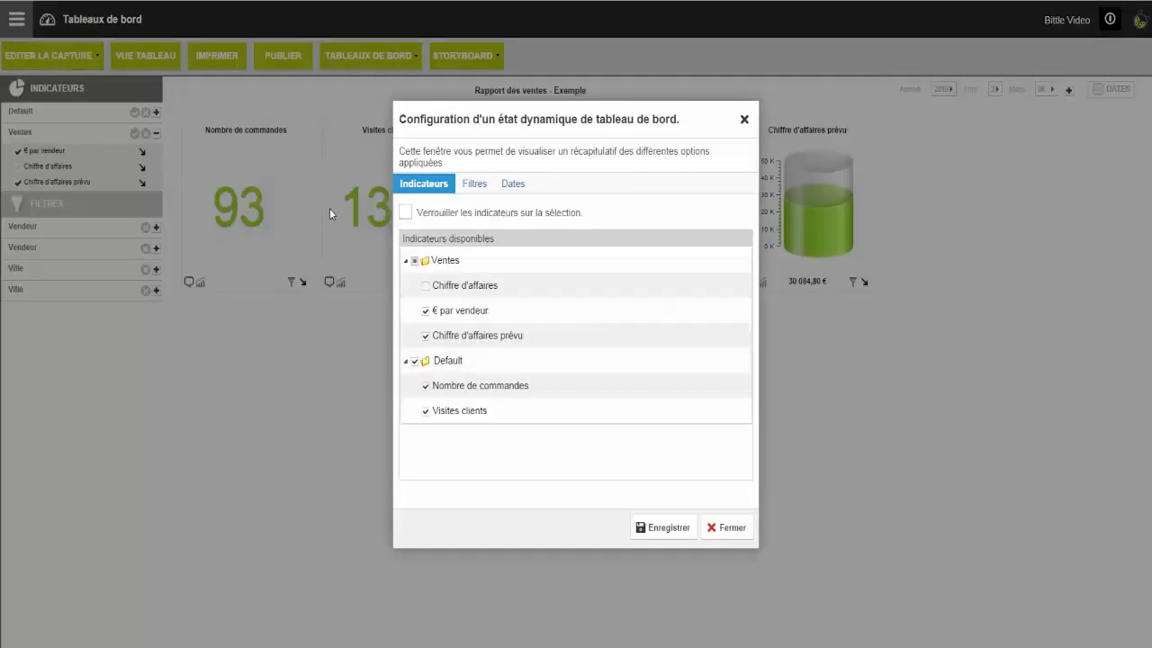
left_click(405, 214)
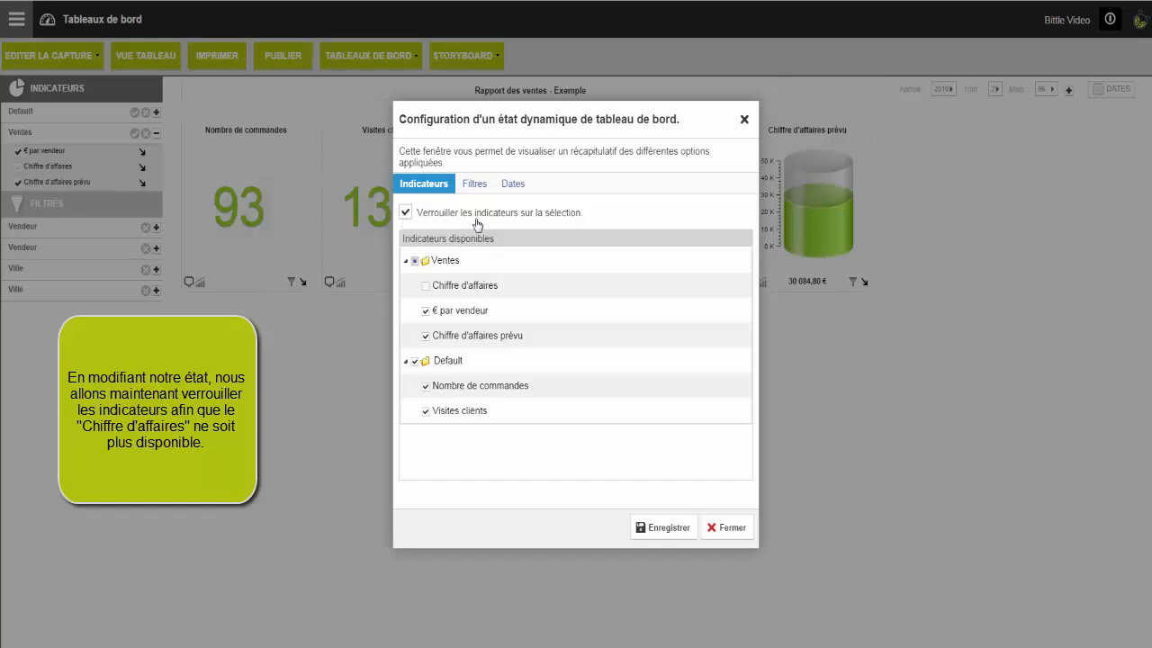
left_click(657, 530)
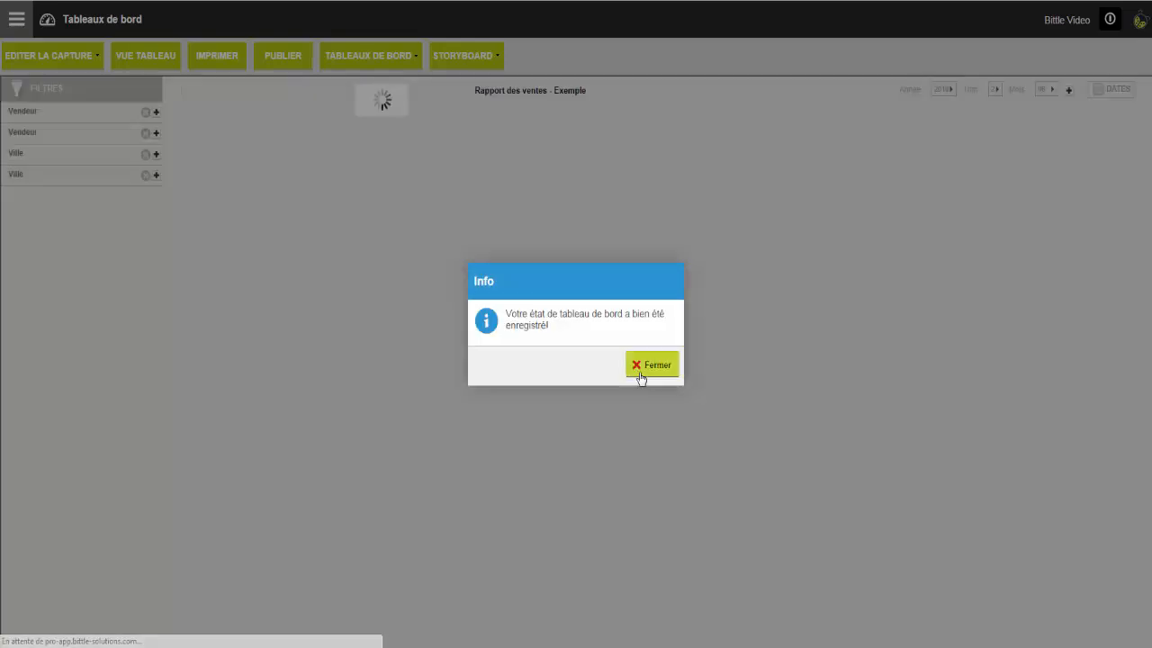
left_click(640, 370)
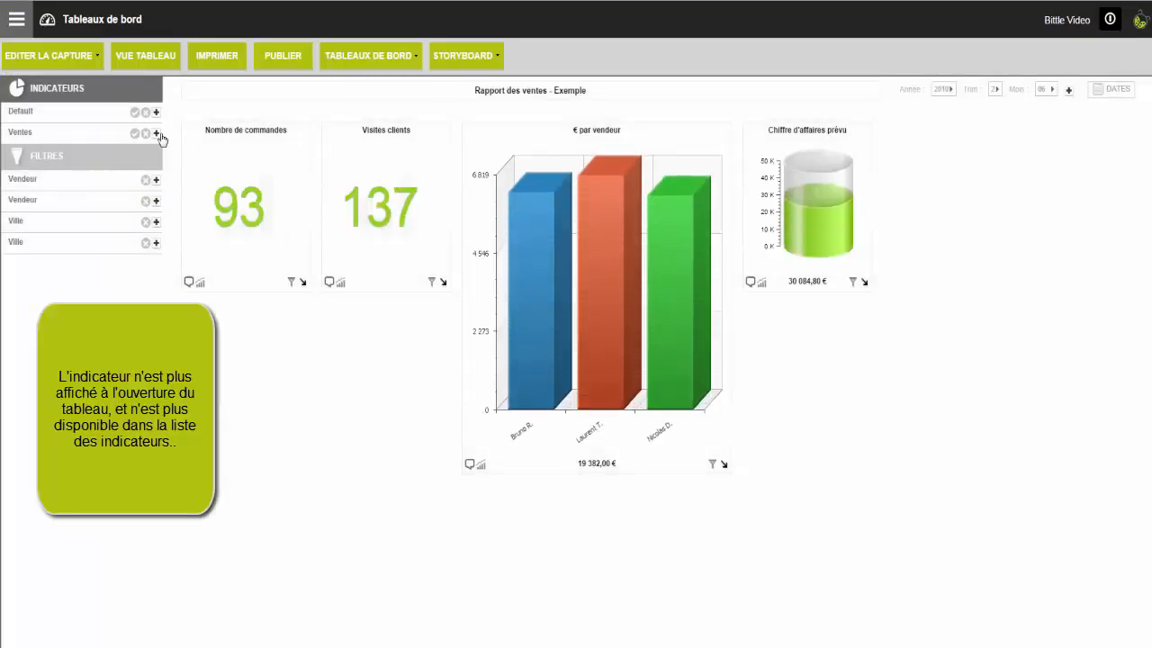
left_click(157, 134)
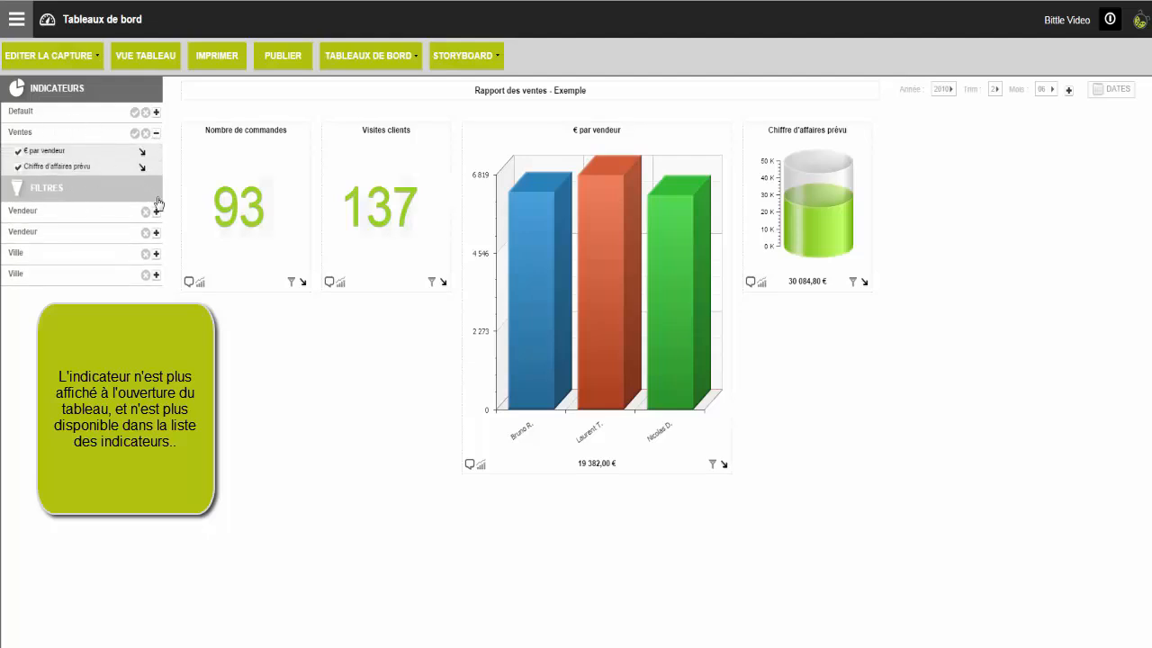
Edit the state to include the Chiffre d'affaires indicator again and unlock the indicator selection
left_click(72, 62)
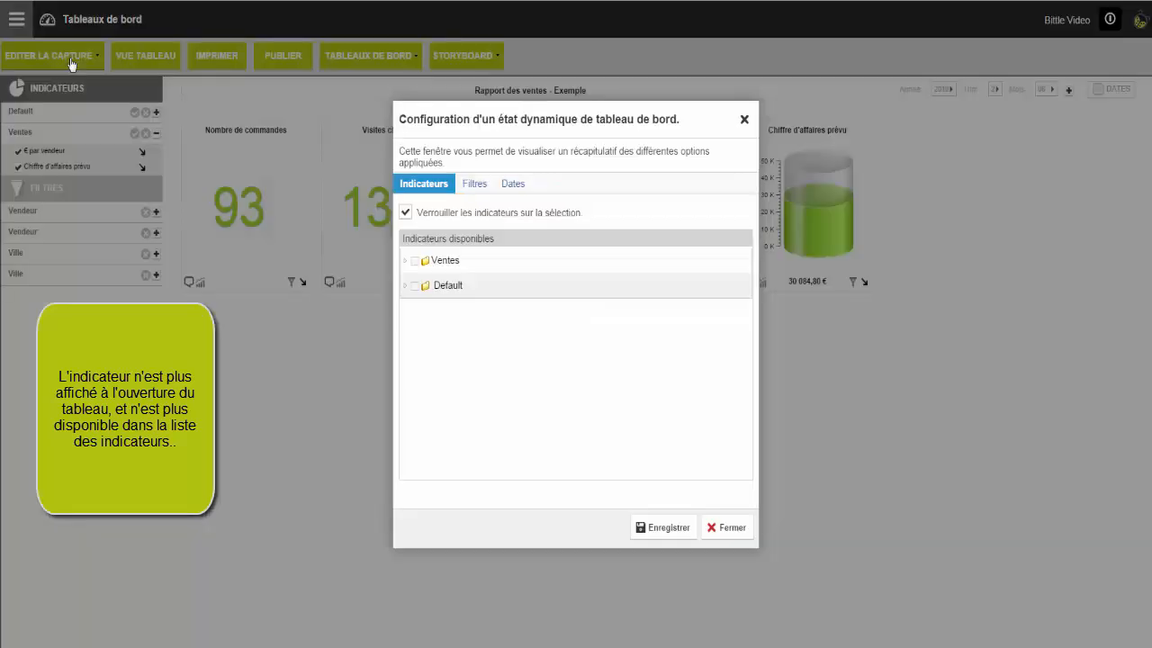
left_click(427, 285)
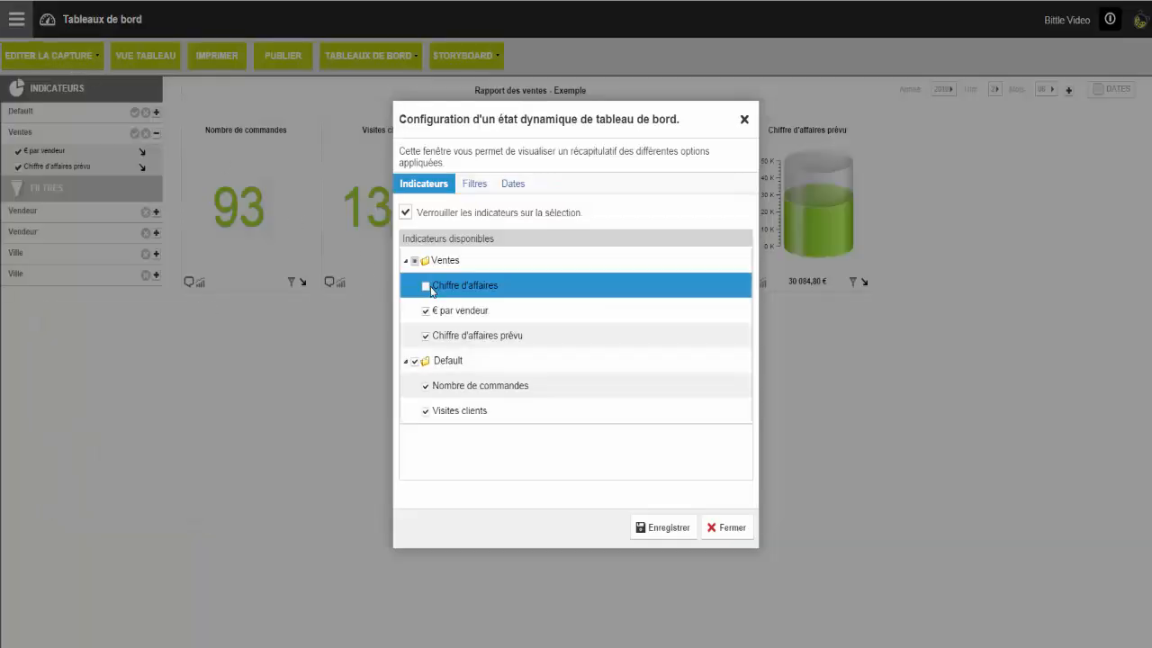
left_click(426, 287)
left_click(406, 213)
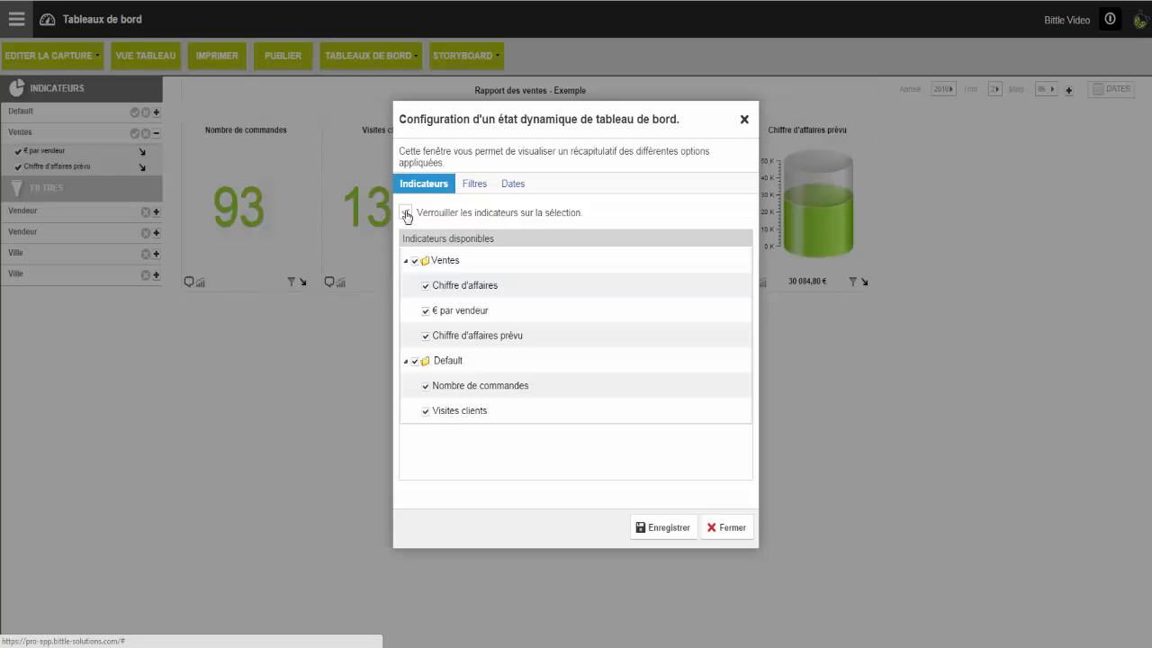
Filter the state on the first two sellers under Vendeurs, save it and check the applied filter on the dashboard
left_click(471, 191)
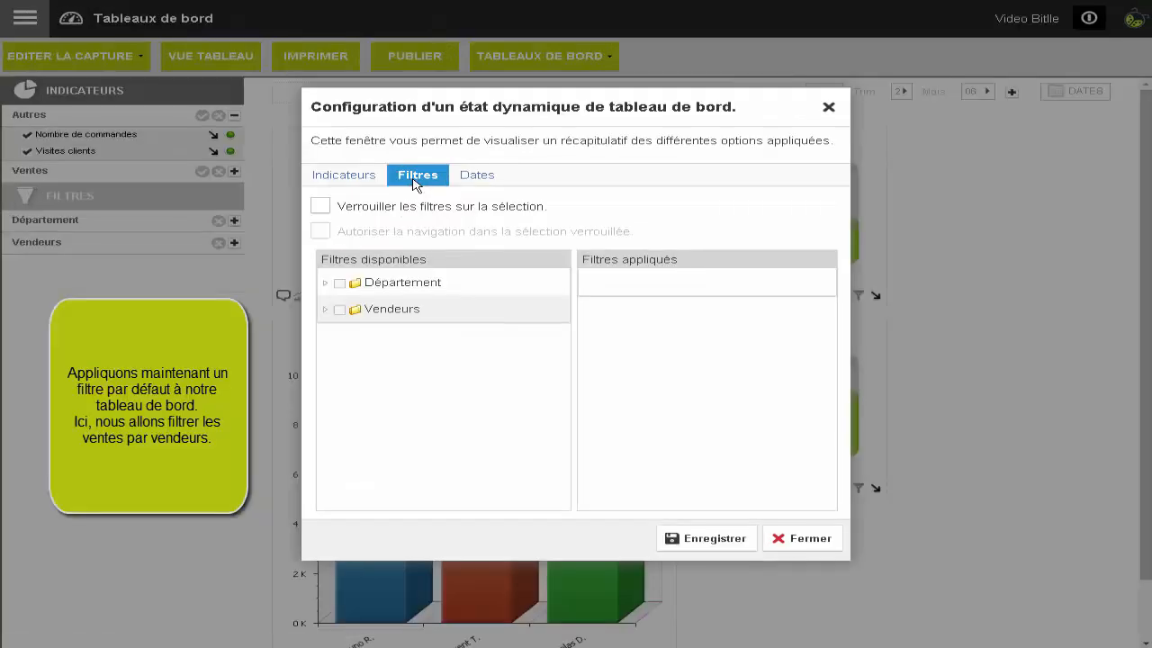
left_click(326, 309)
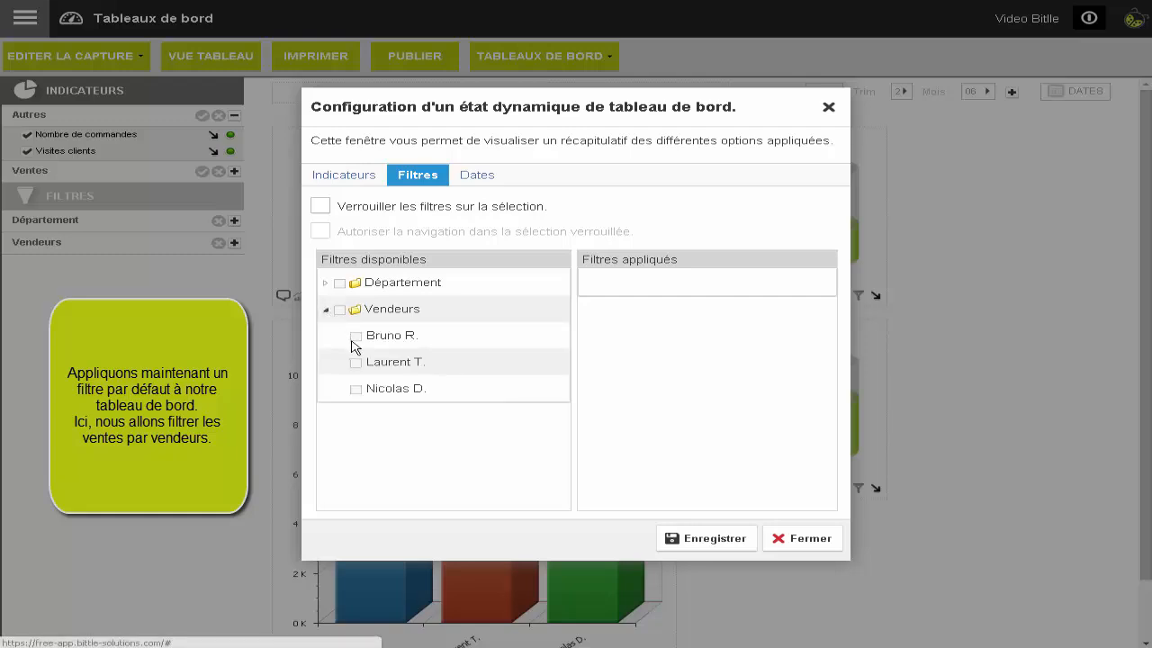
left_click(356, 336)
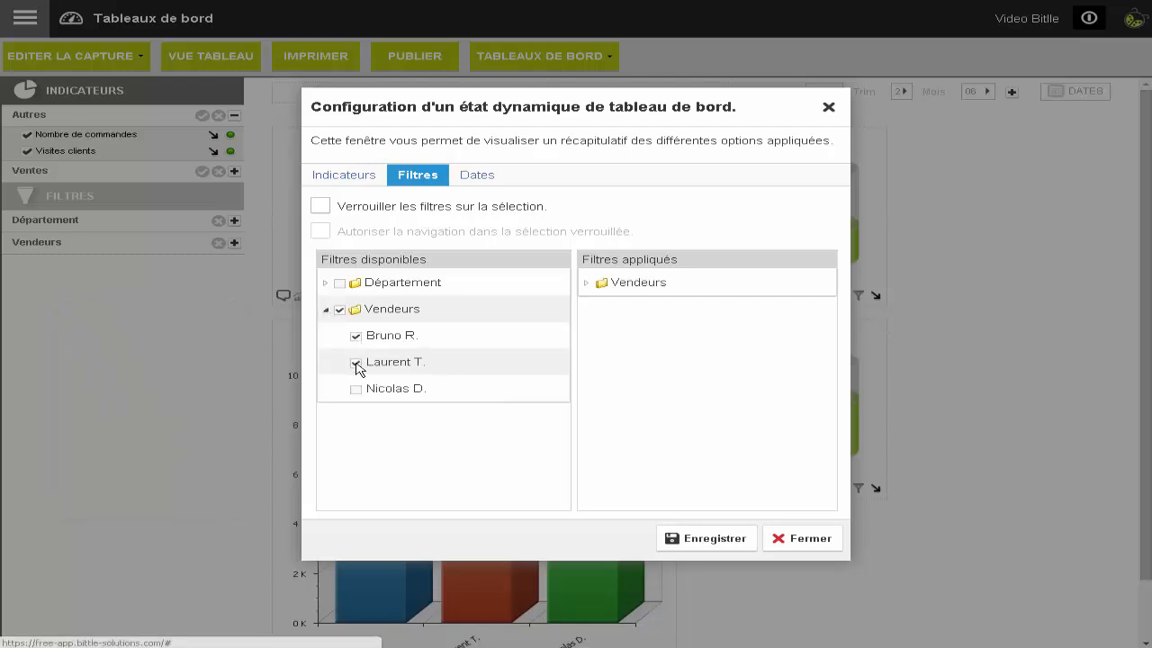
left_click(677, 538)
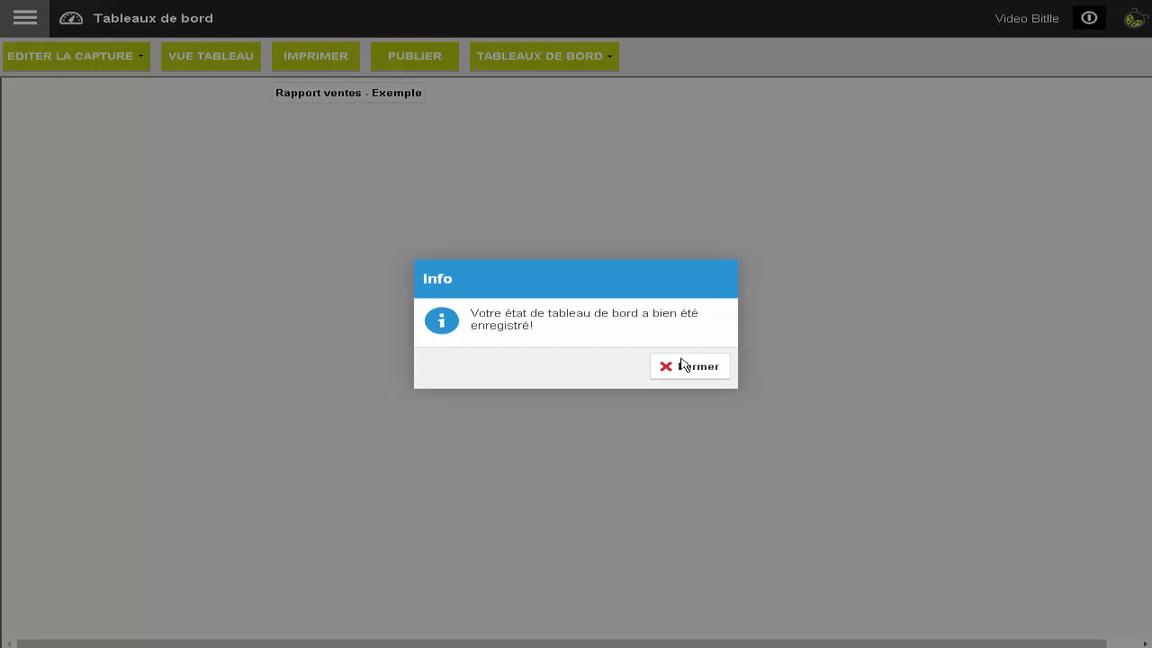
left_click(681, 364)
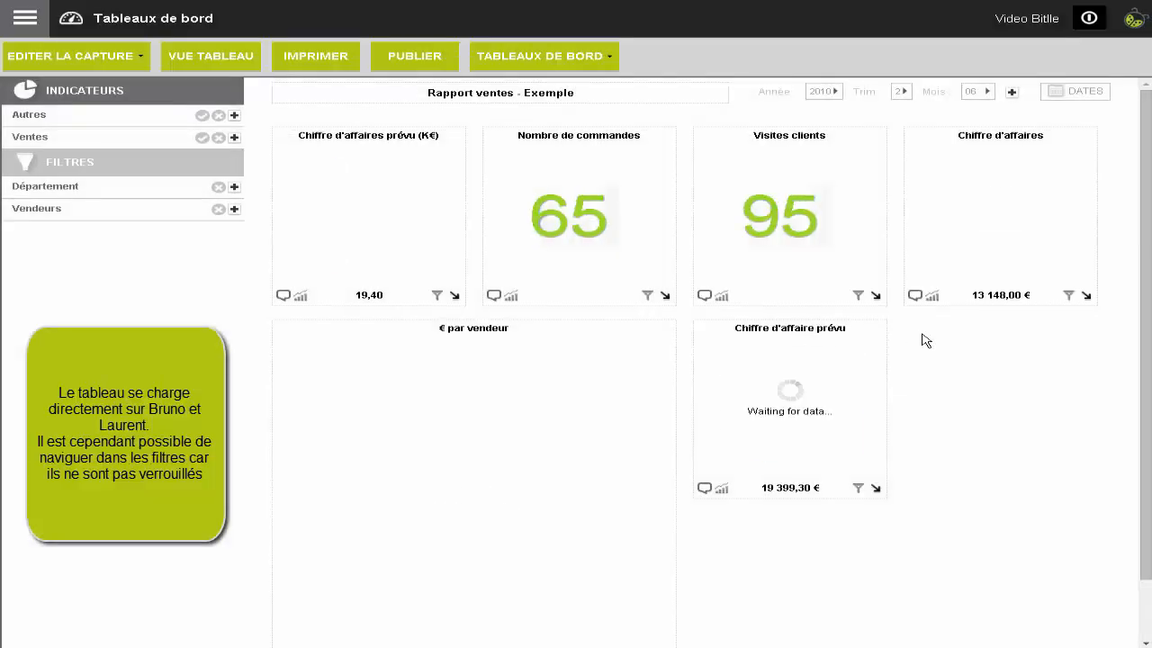
scroll(926, 340, "down", 1)
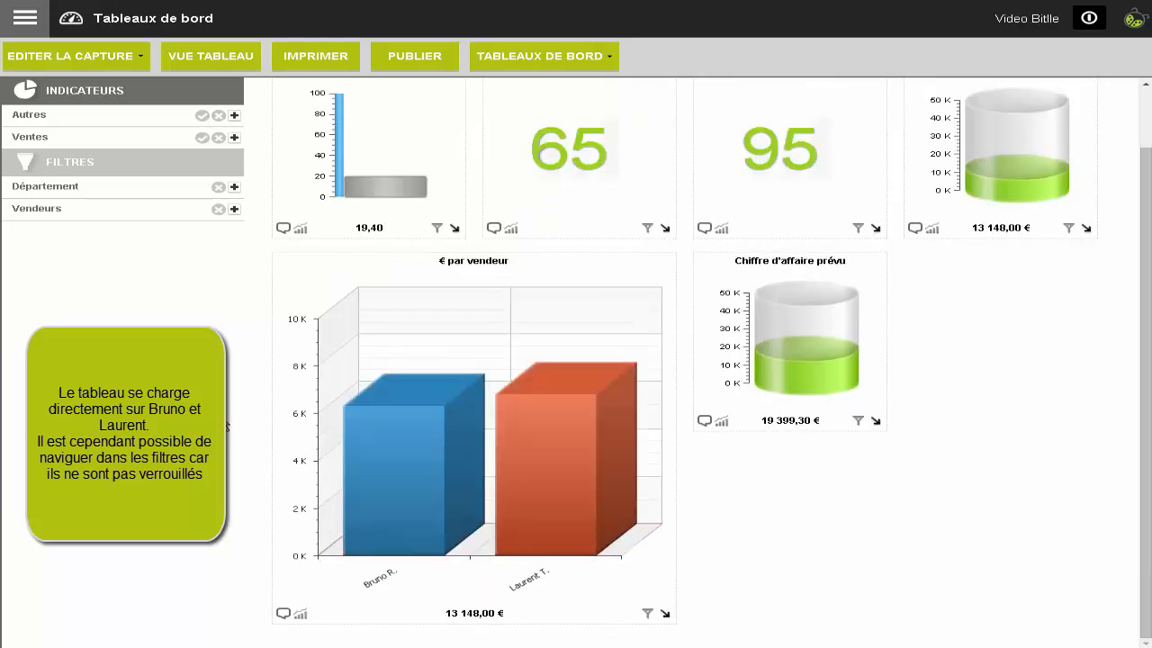
scroll(702, 360, "up", 1)
left_click(234, 208)
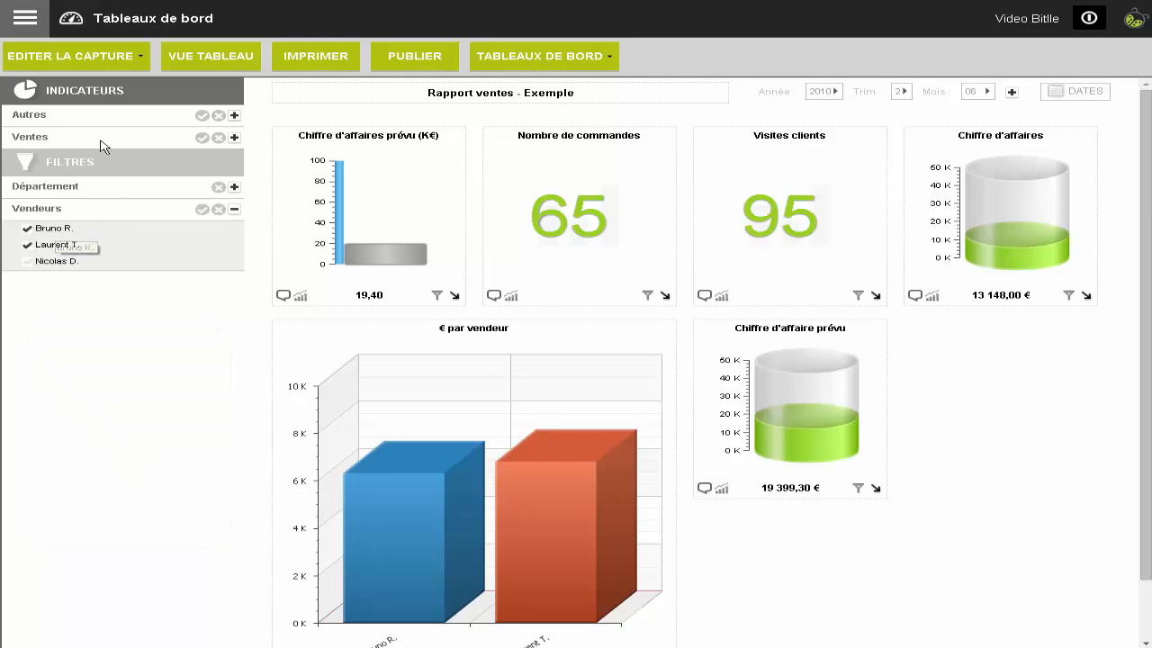
Edit the state to lock the filters on the selection and save it
left_click(77, 59)
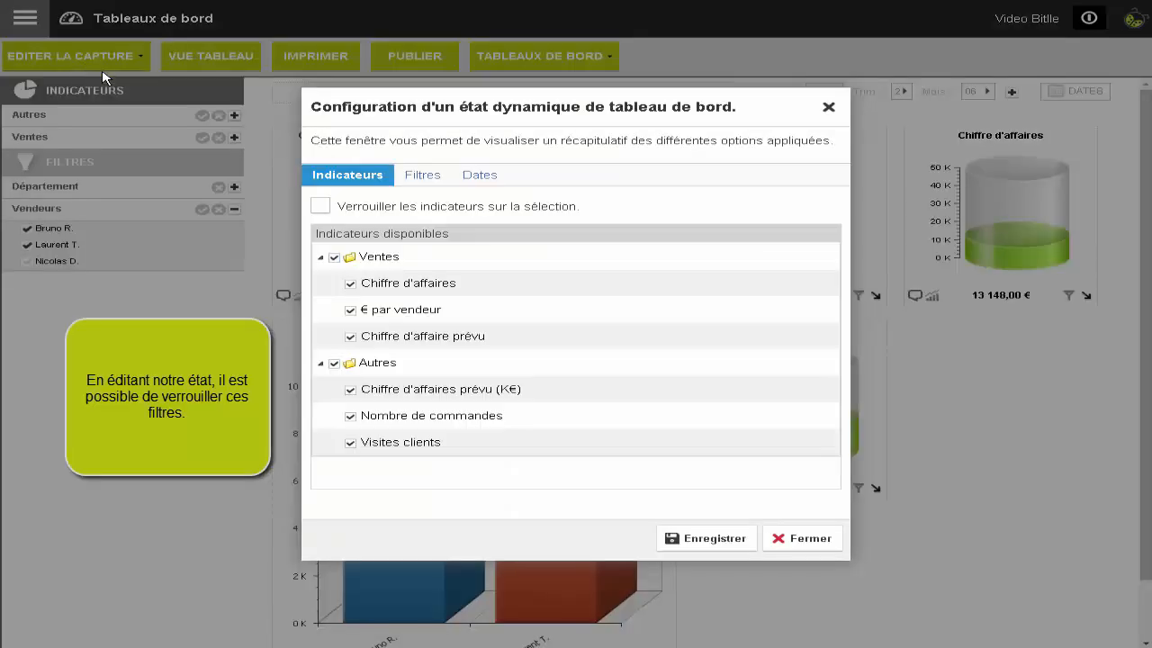
left_click(419, 179)
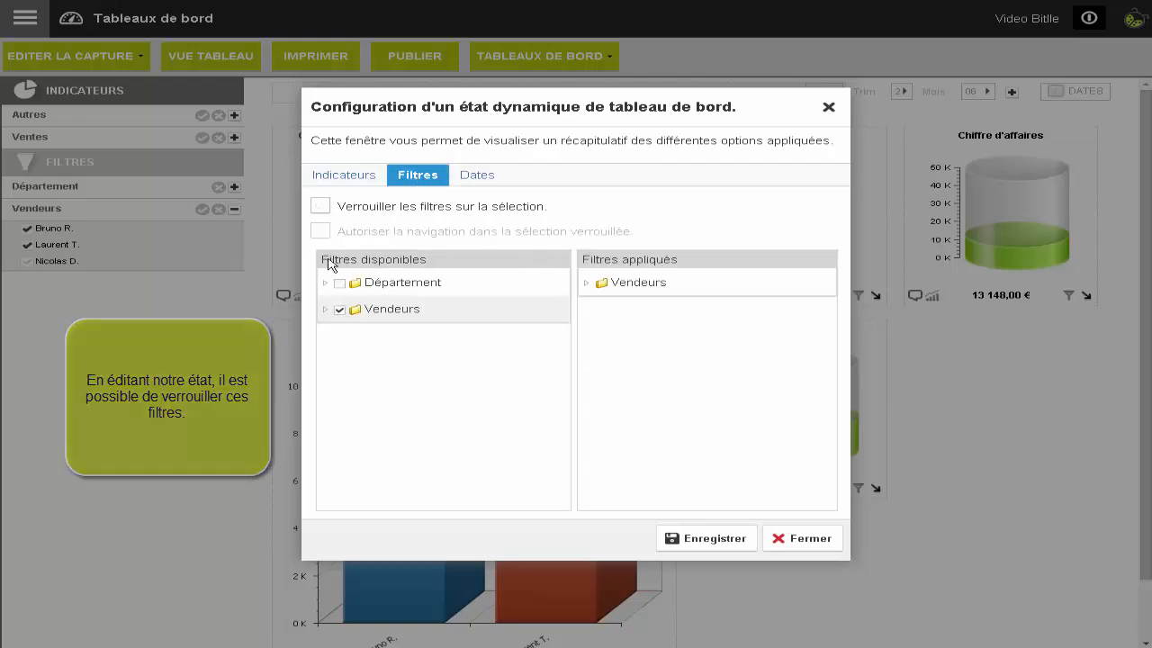
left_click(320, 206)
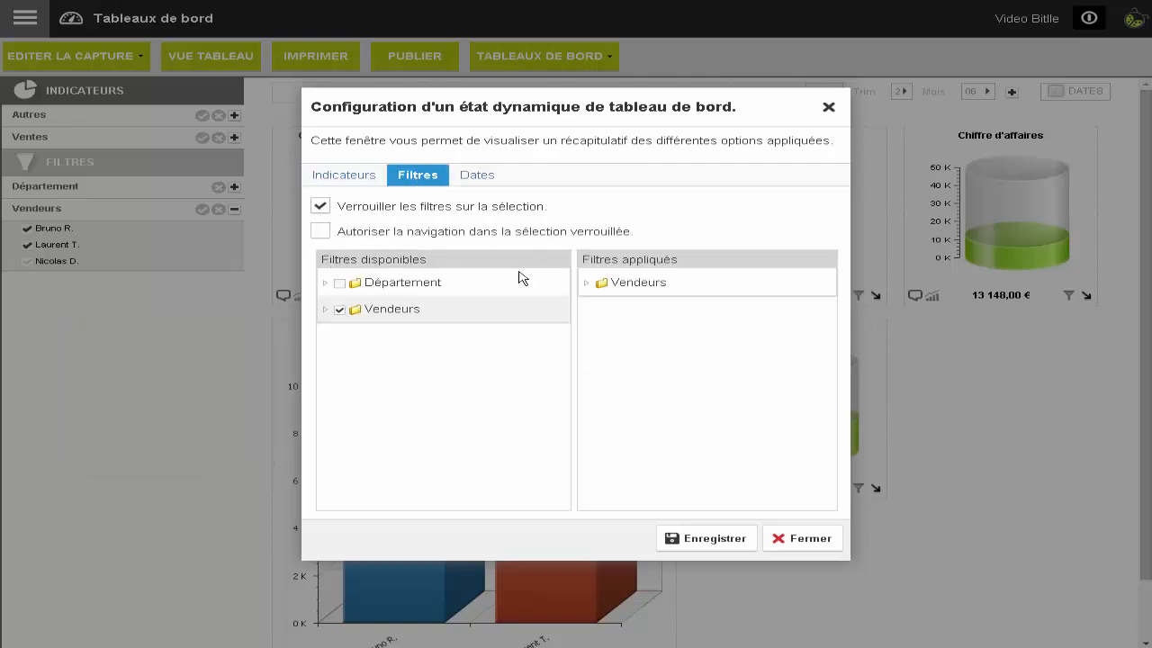
left_click(676, 540)
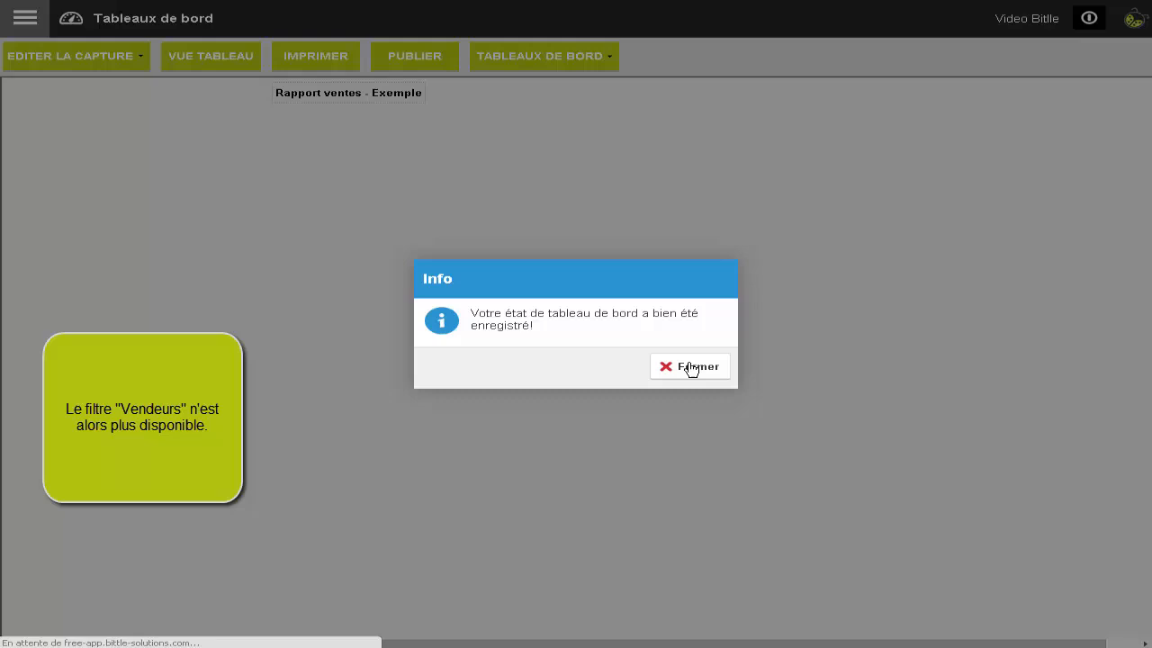
left_click(690, 366)
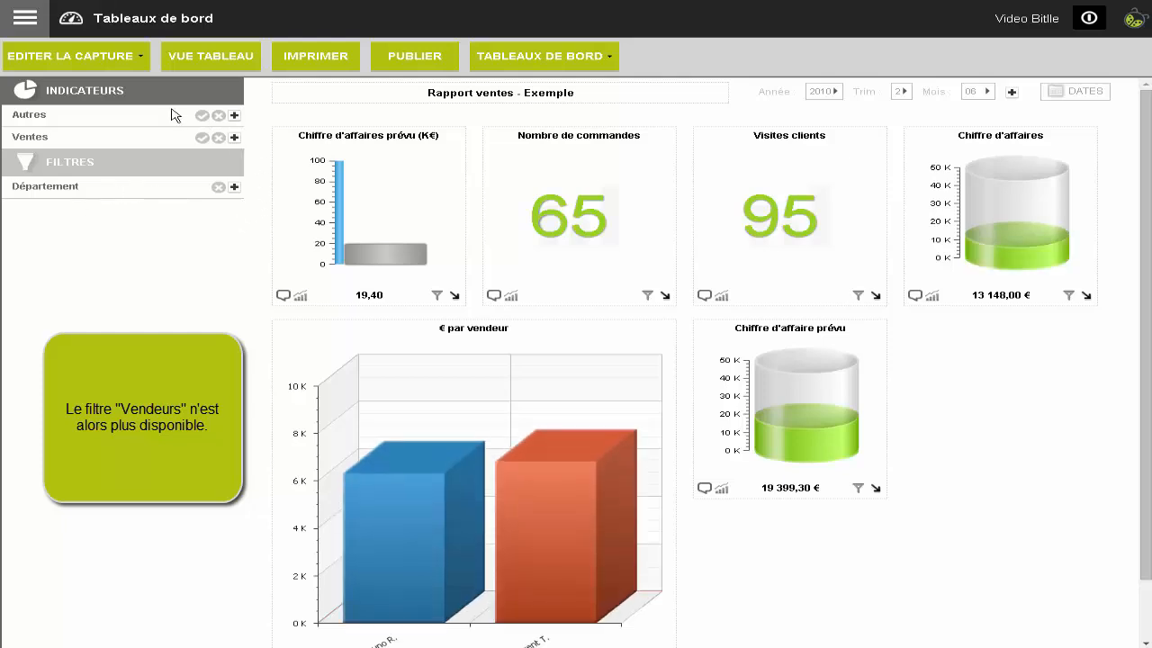
Edit the state to remove the Vendeurs filter and unlock the filters, and save it
left_click(109, 70)
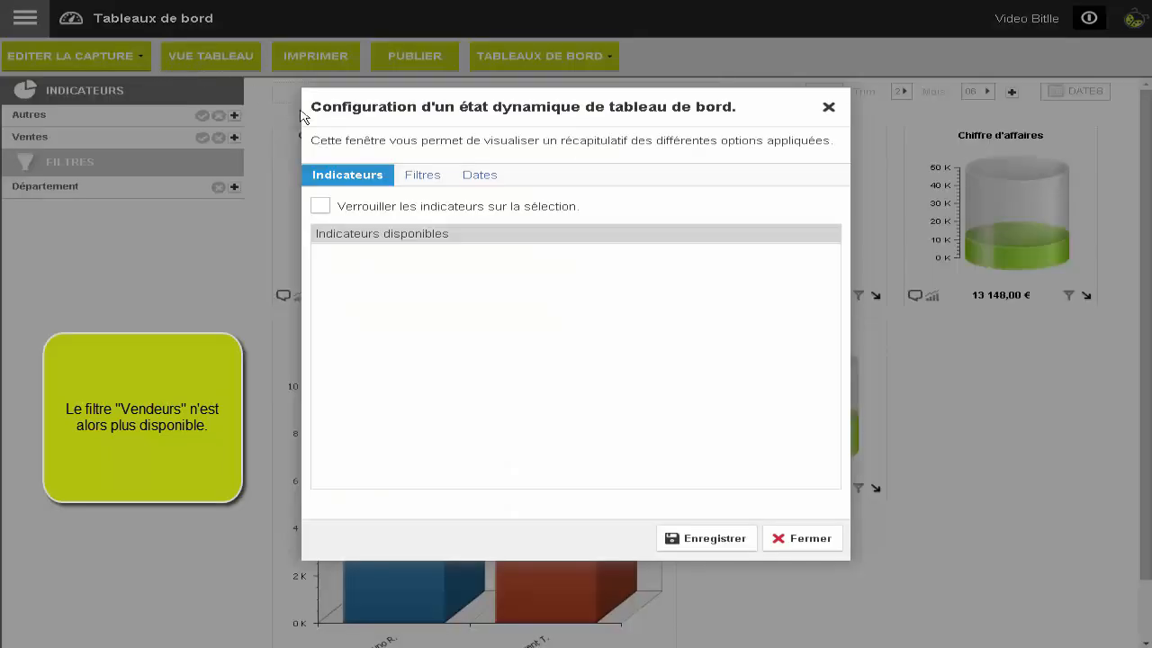
left_click(425, 177)
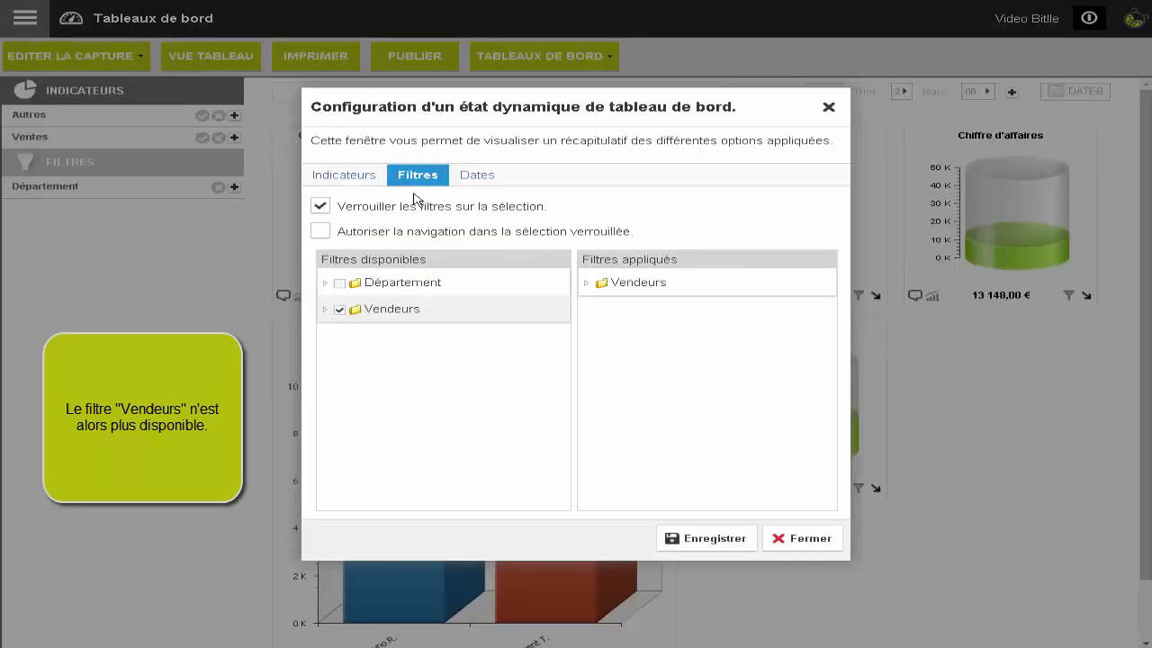
left_click(339, 310)
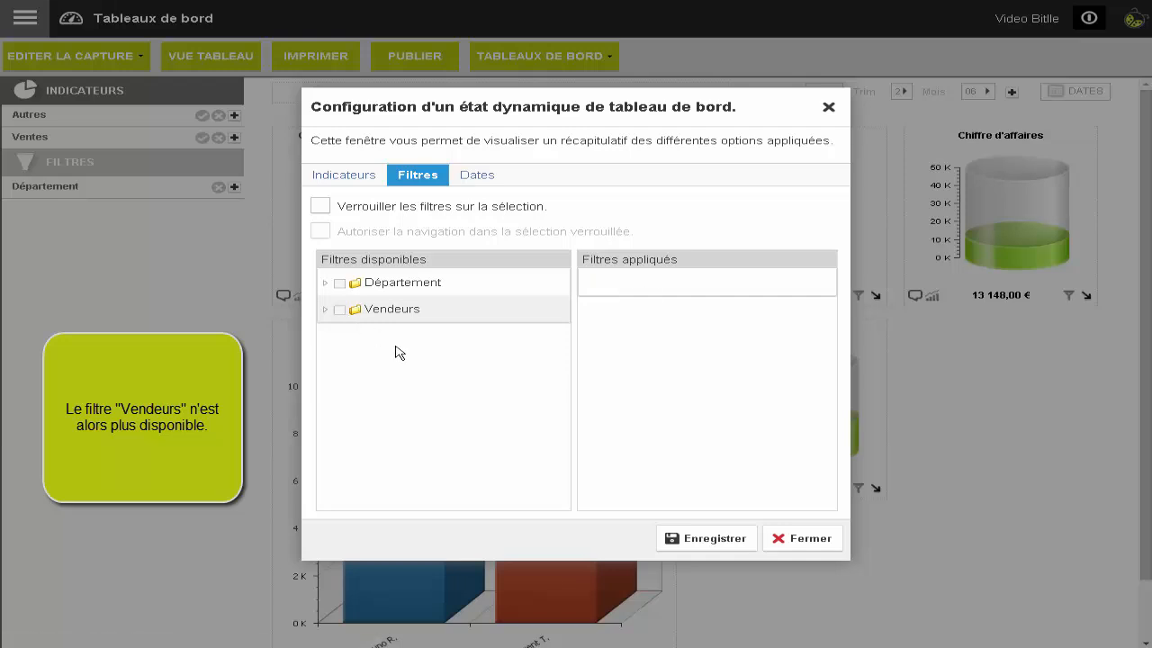
left_click(670, 536)
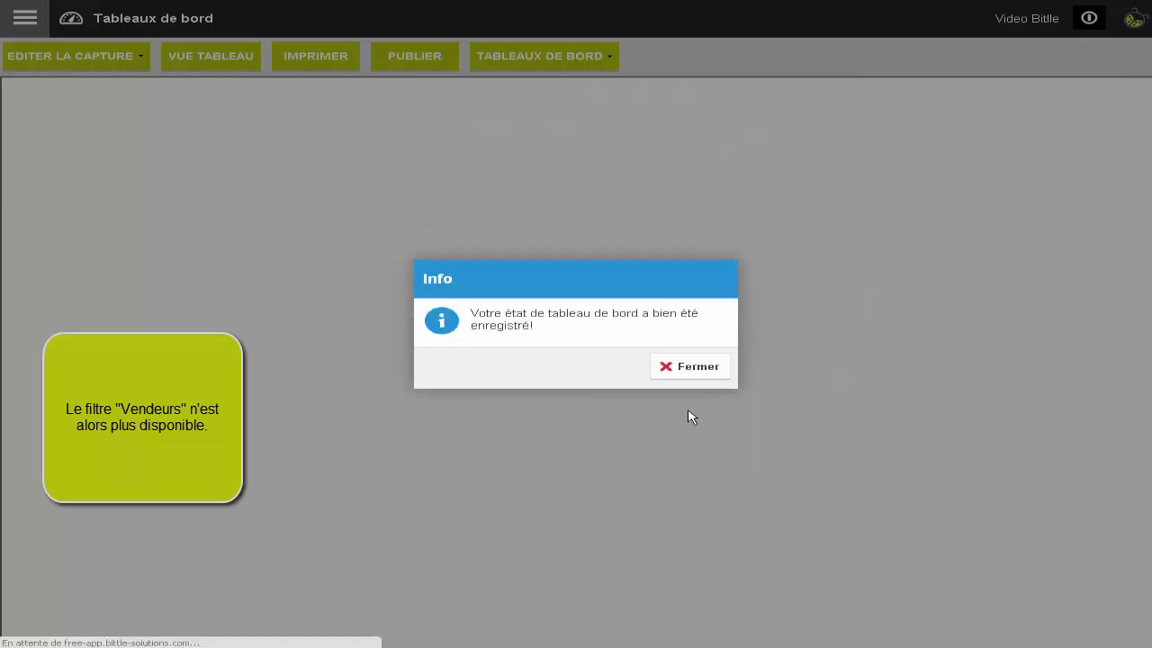
left_click(684, 373)
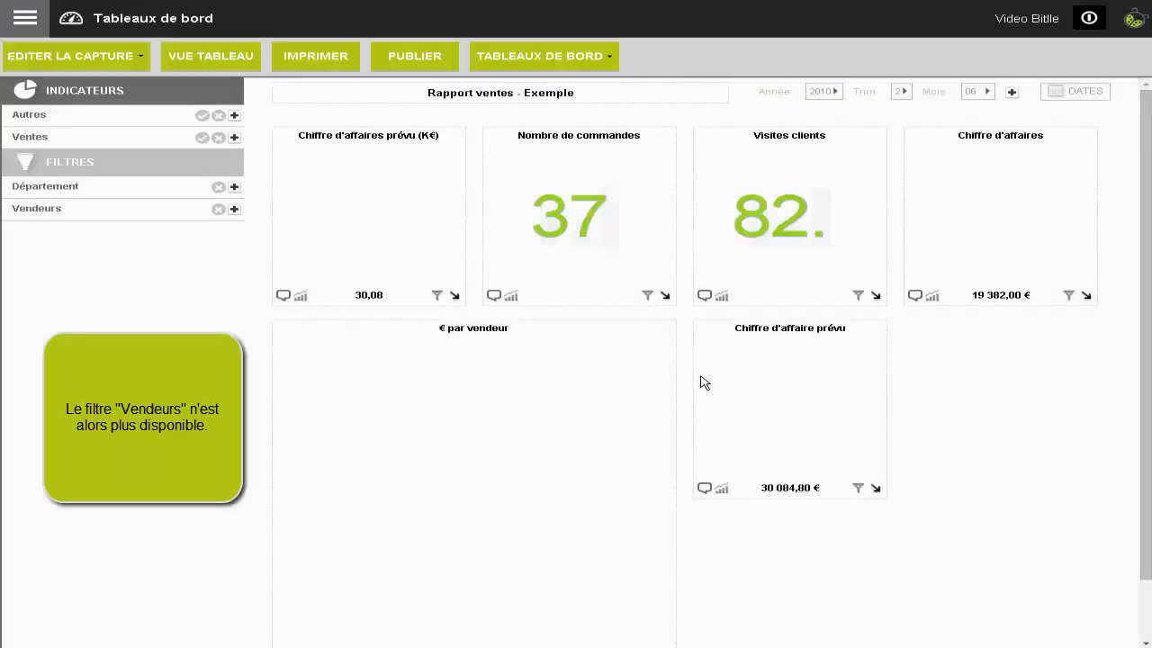
scroll(704, 382, "down", 1)
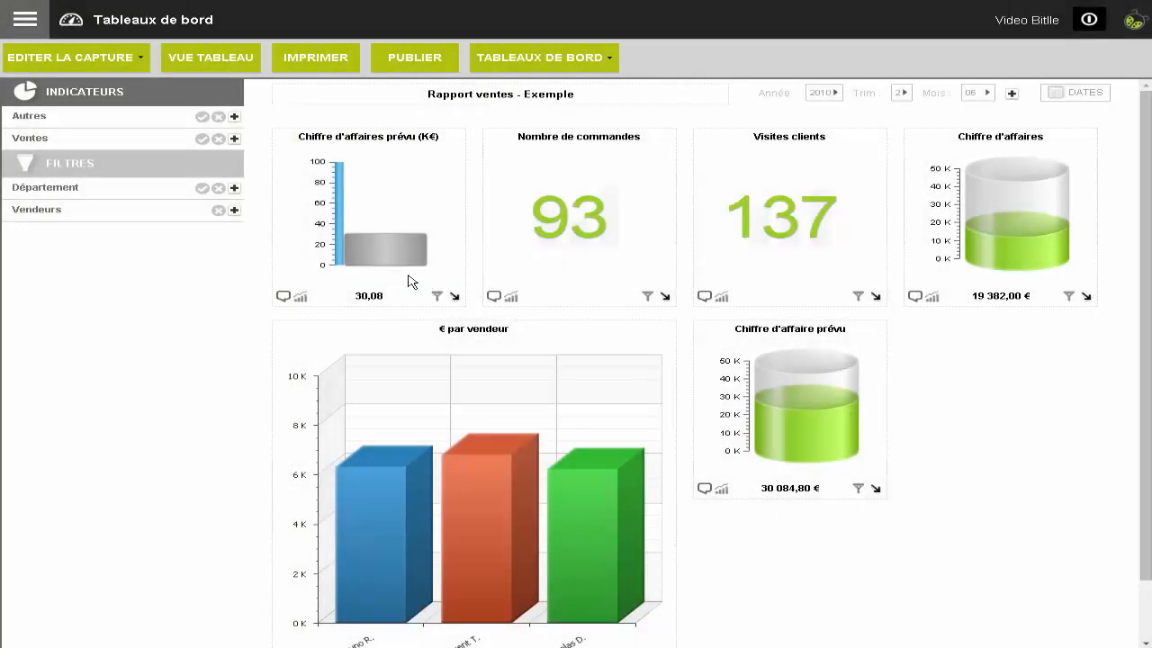
Lock the state's filters on department 3 with navigation allowed in the locked selection, save it and expand department 3 in the dashboard's Département filter
left_click(93, 61)
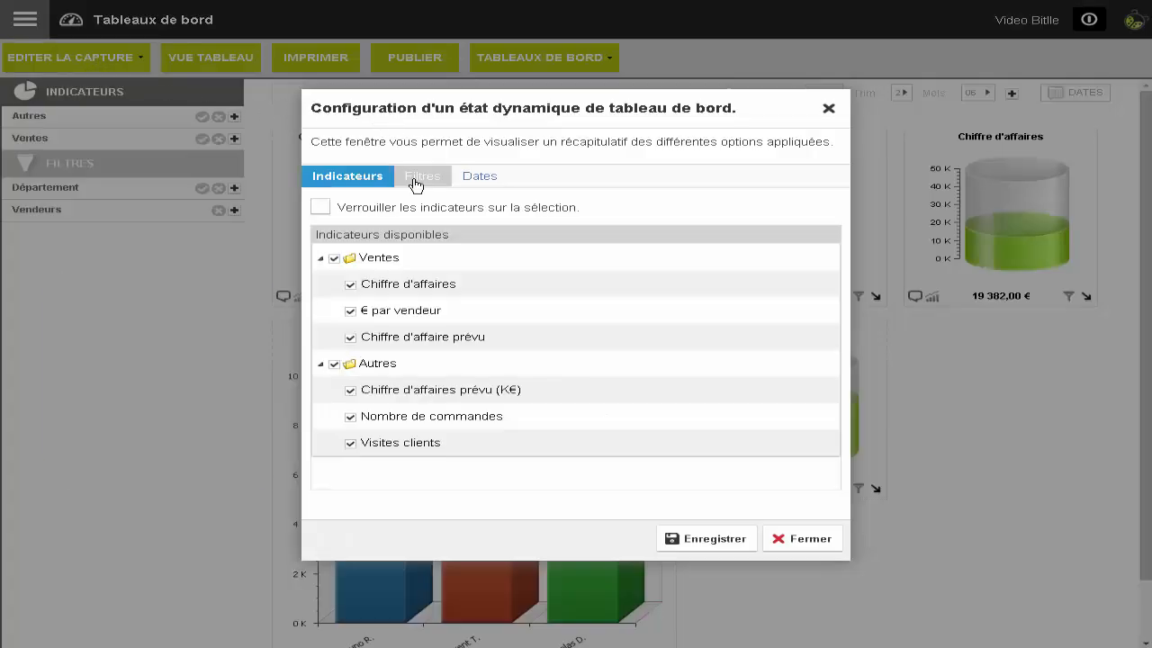
left_click(415, 184)
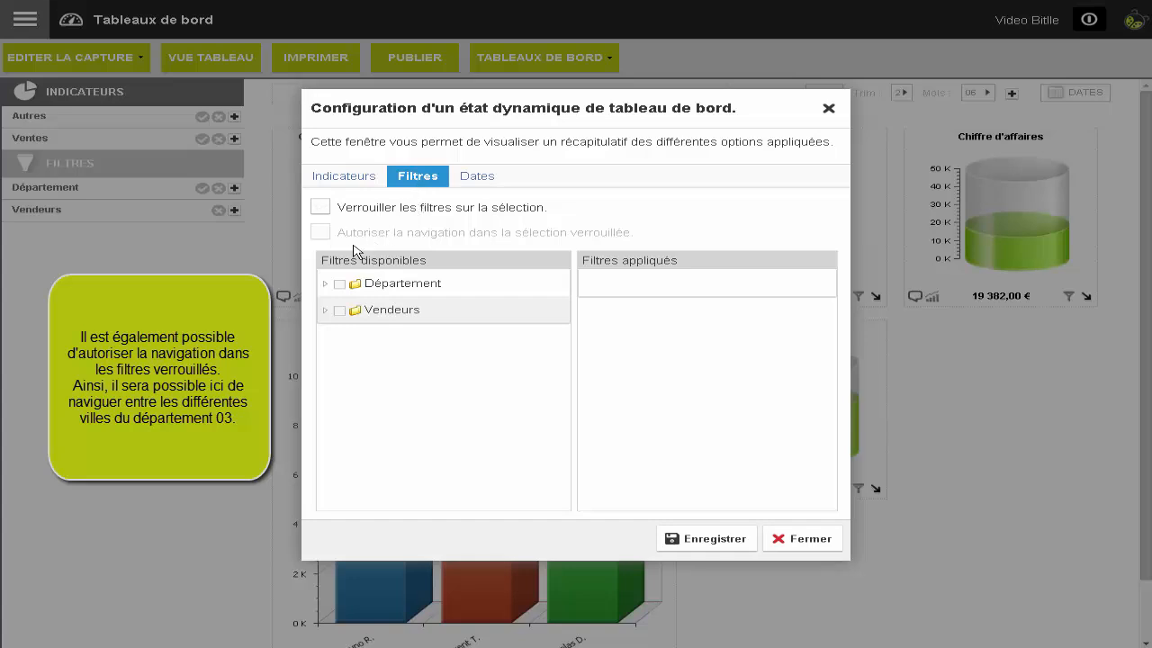
left_click(324, 211)
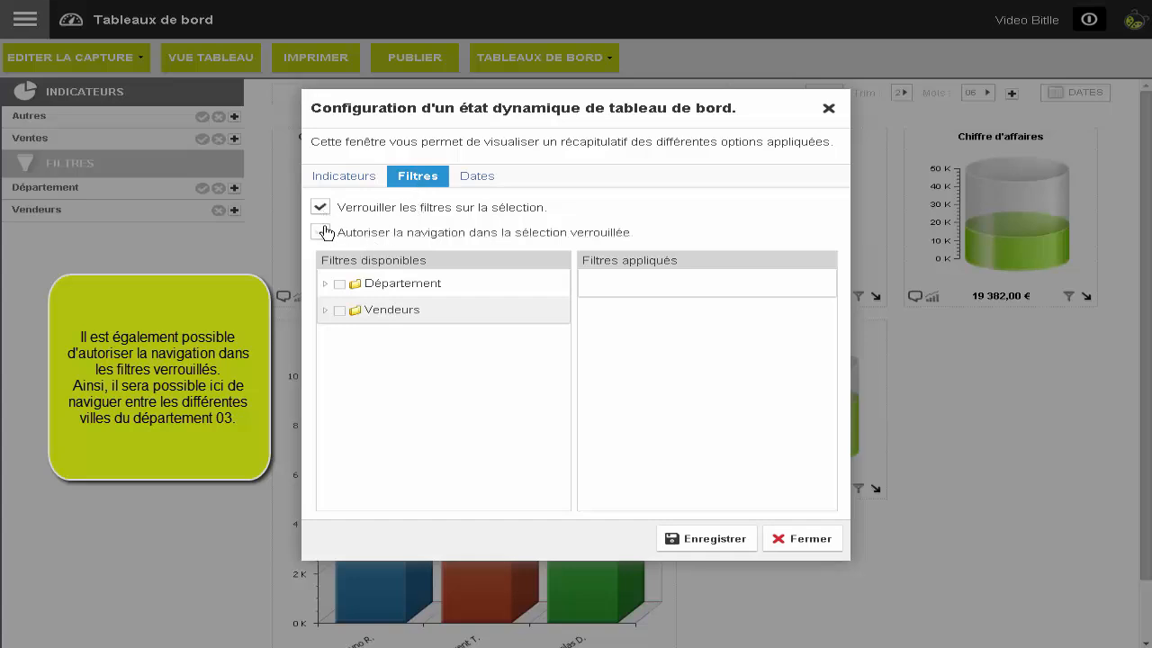
left_click(326, 283)
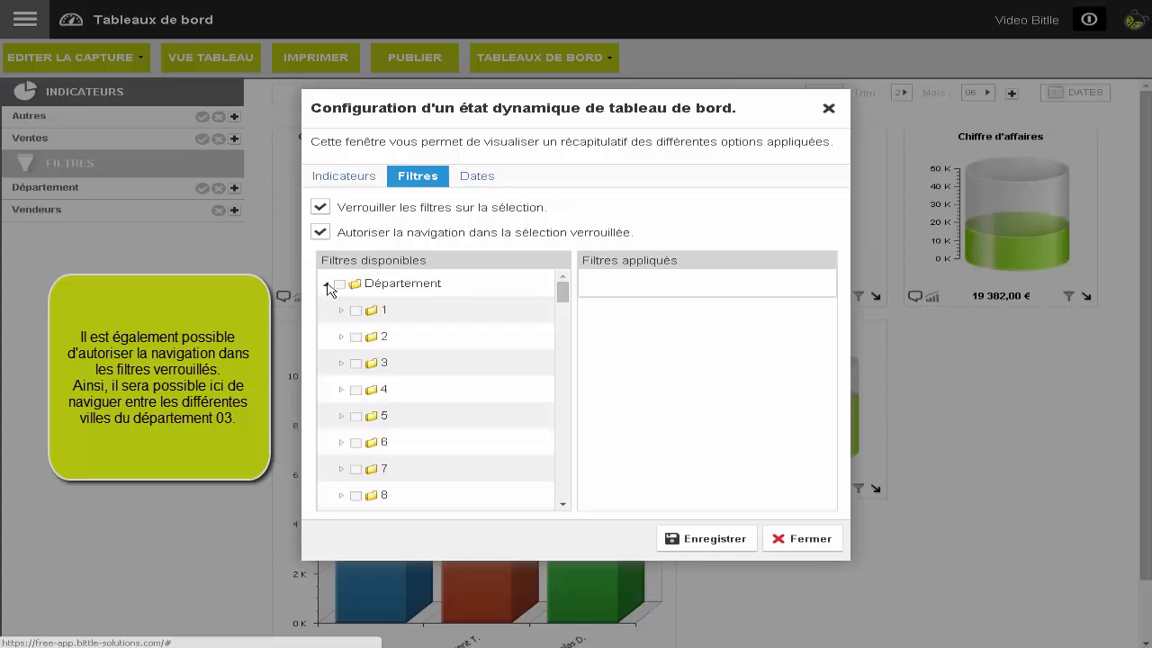
left_click(357, 364)
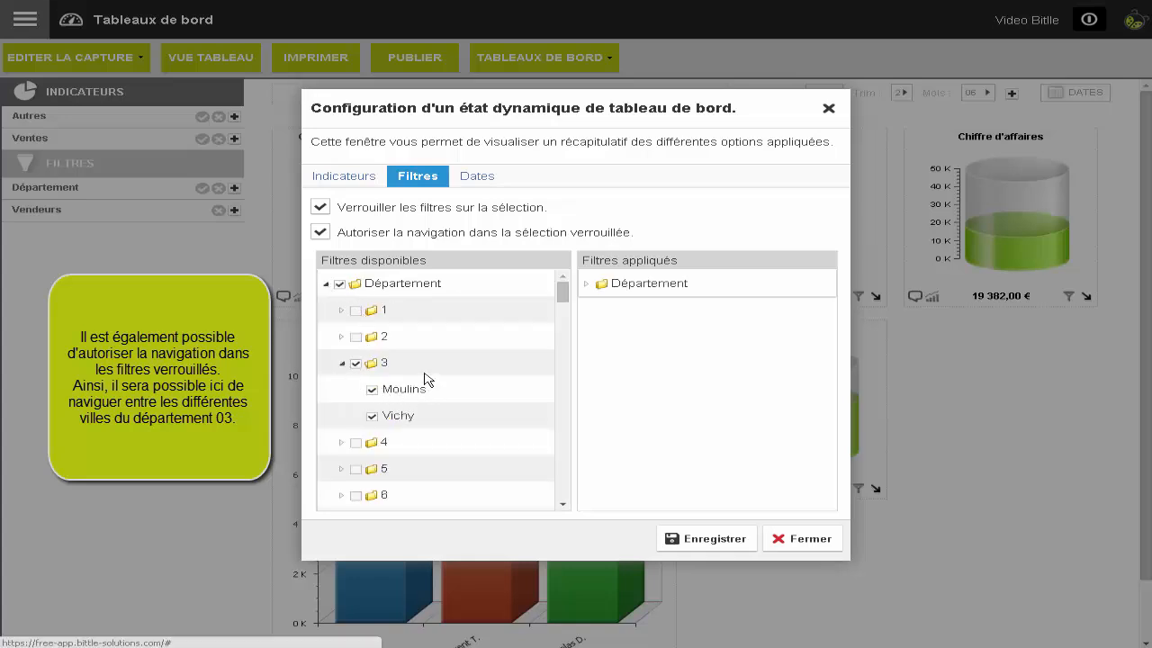
left_click(686, 538)
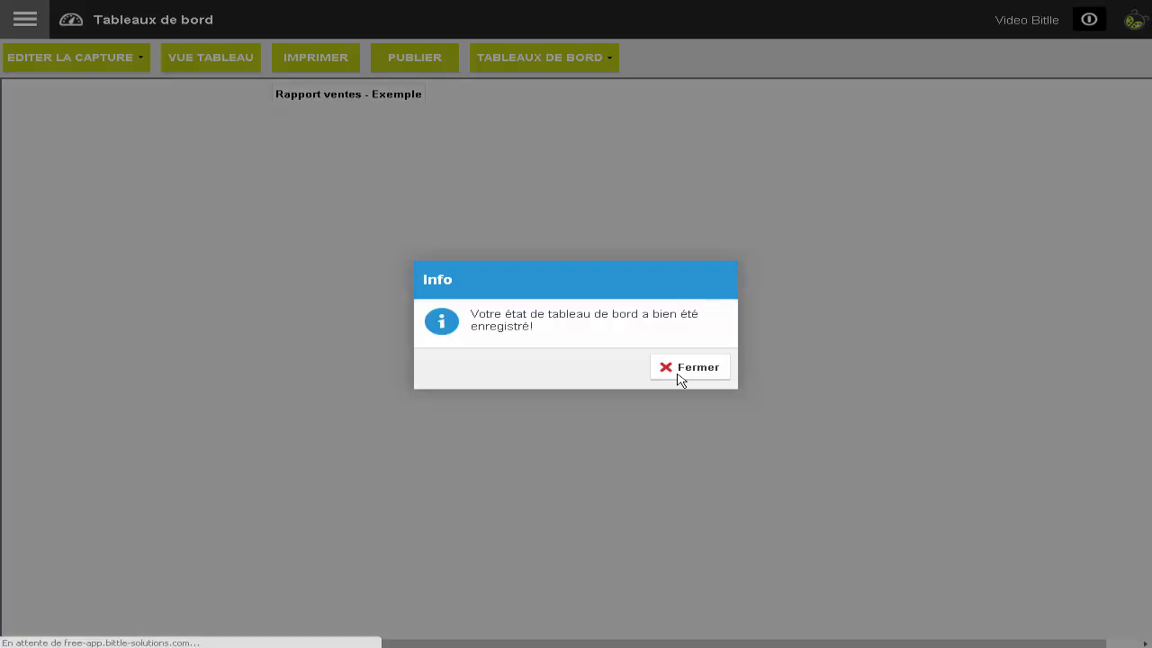
left_click(680, 377)
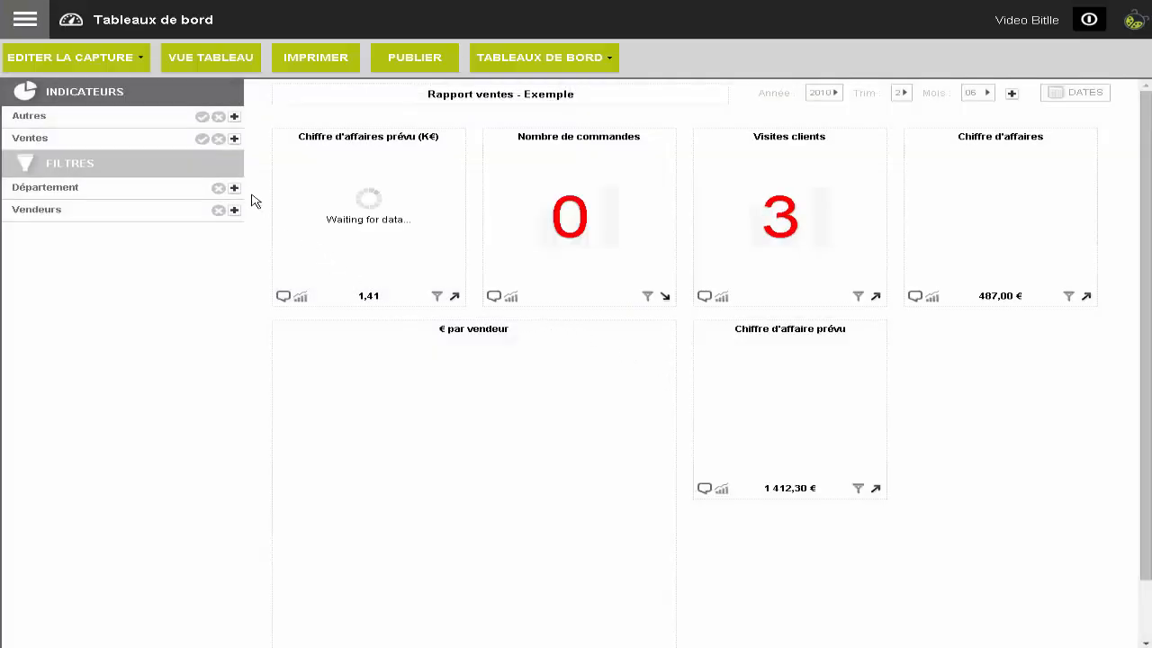
left_click(235, 189)
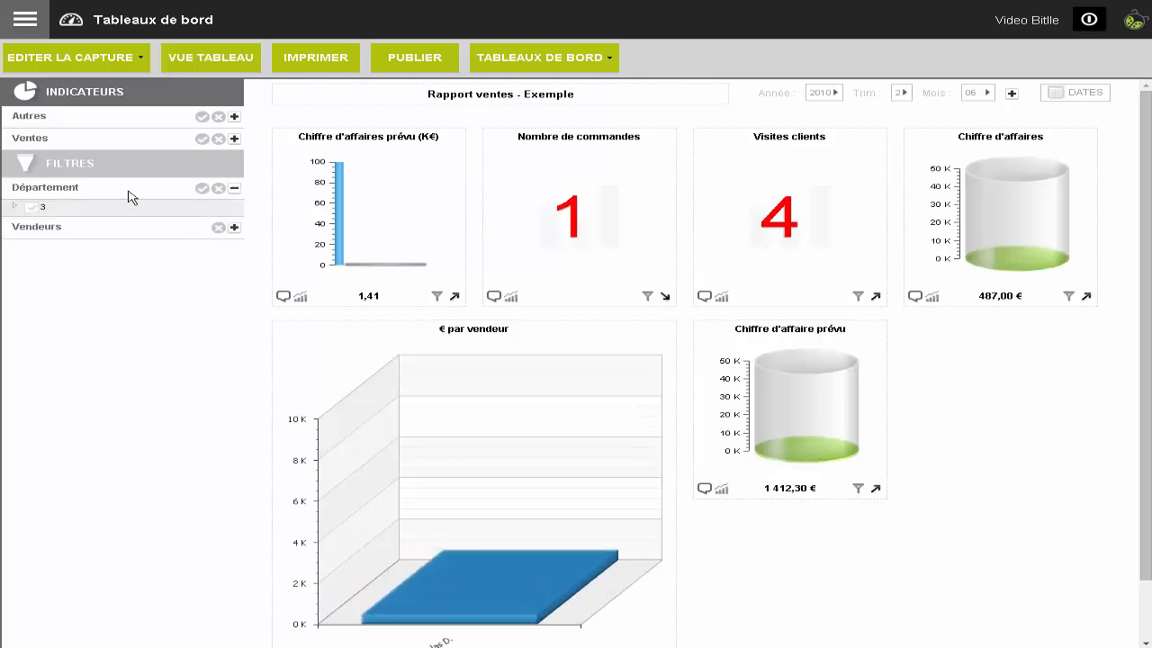
left_click(15, 207)
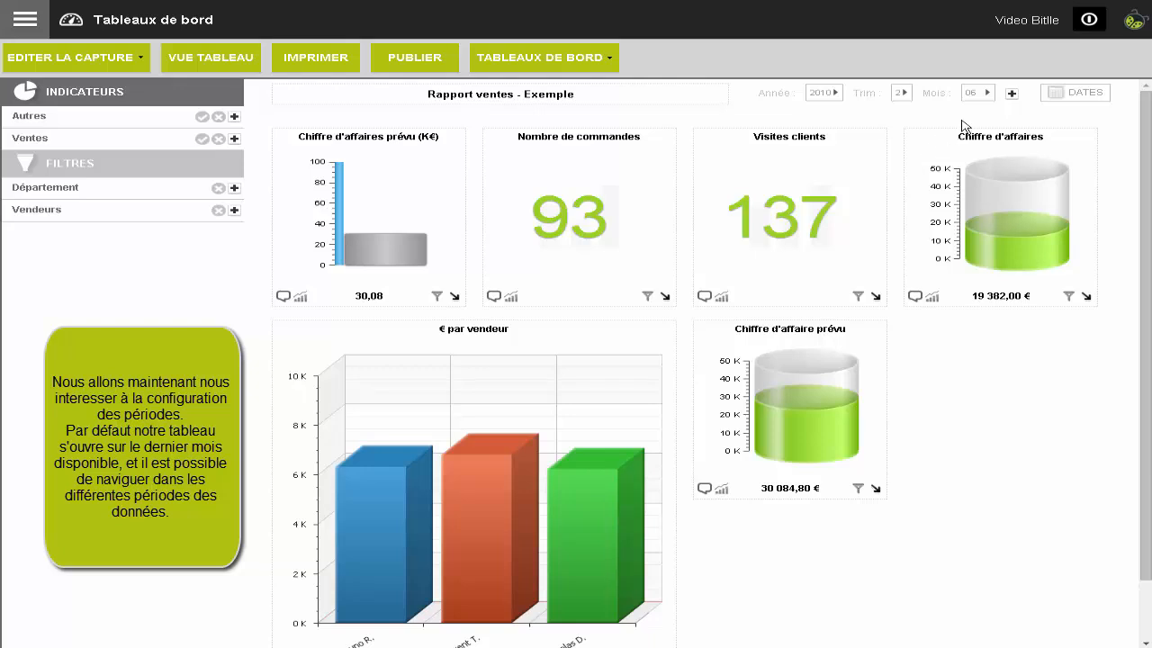
Extend the dashboard's displayed period to months 01 to 06 of 2010 and refresh the indicators
left_click(988, 94)
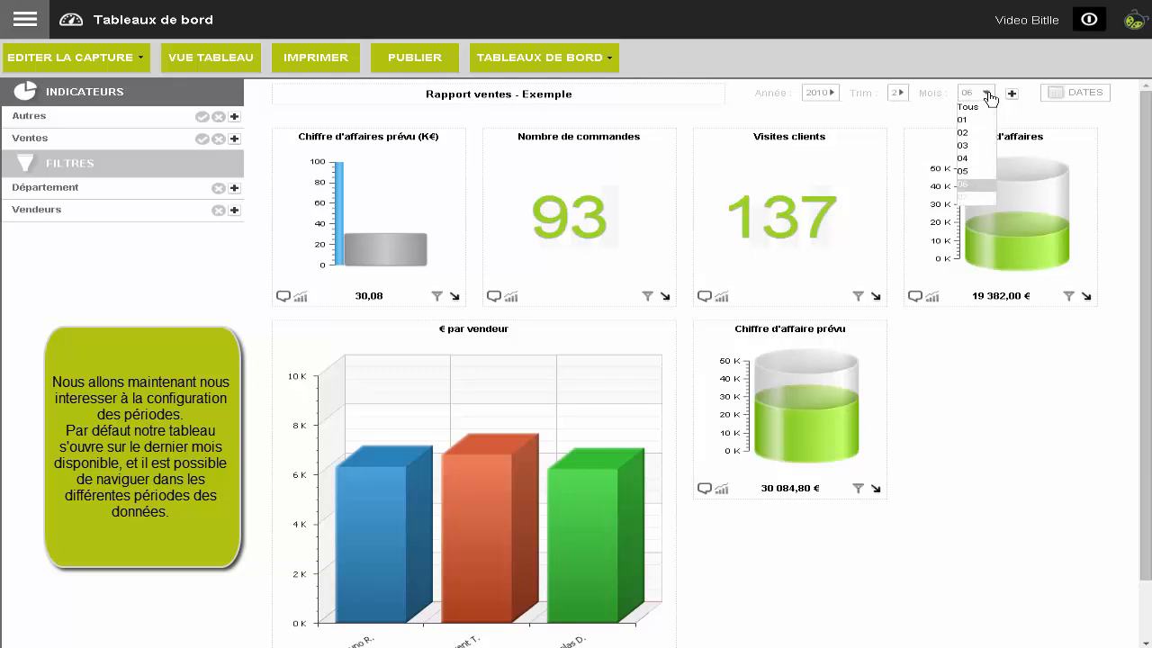
left_click(969, 173)
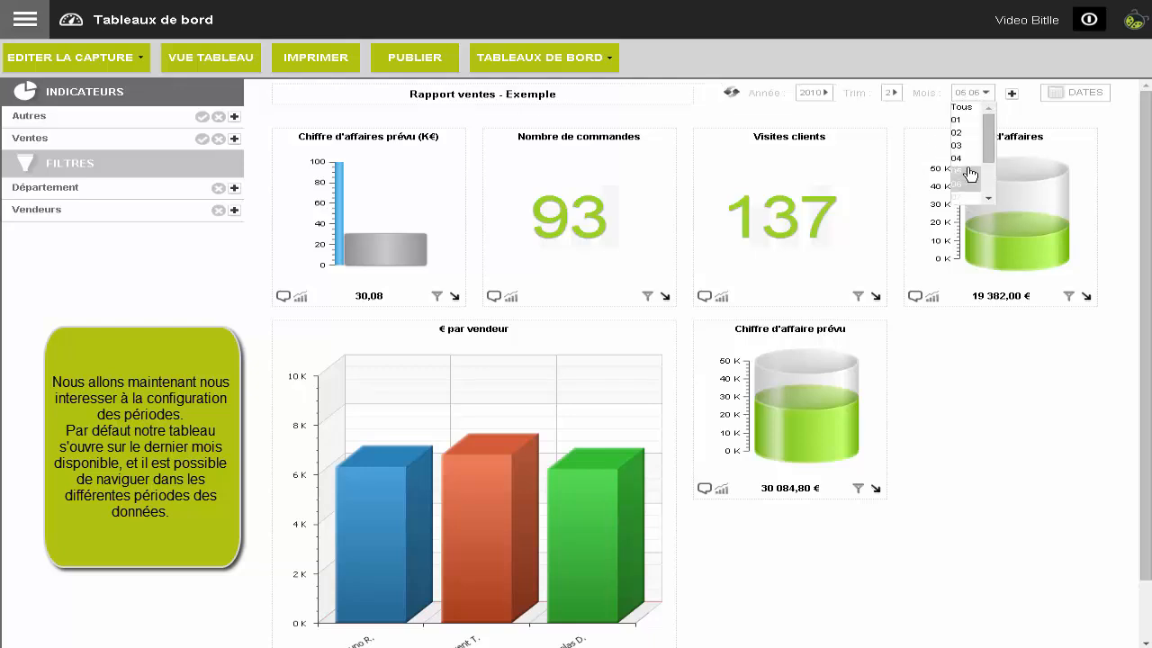
left_click(966, 159)
left_click(960, 146)
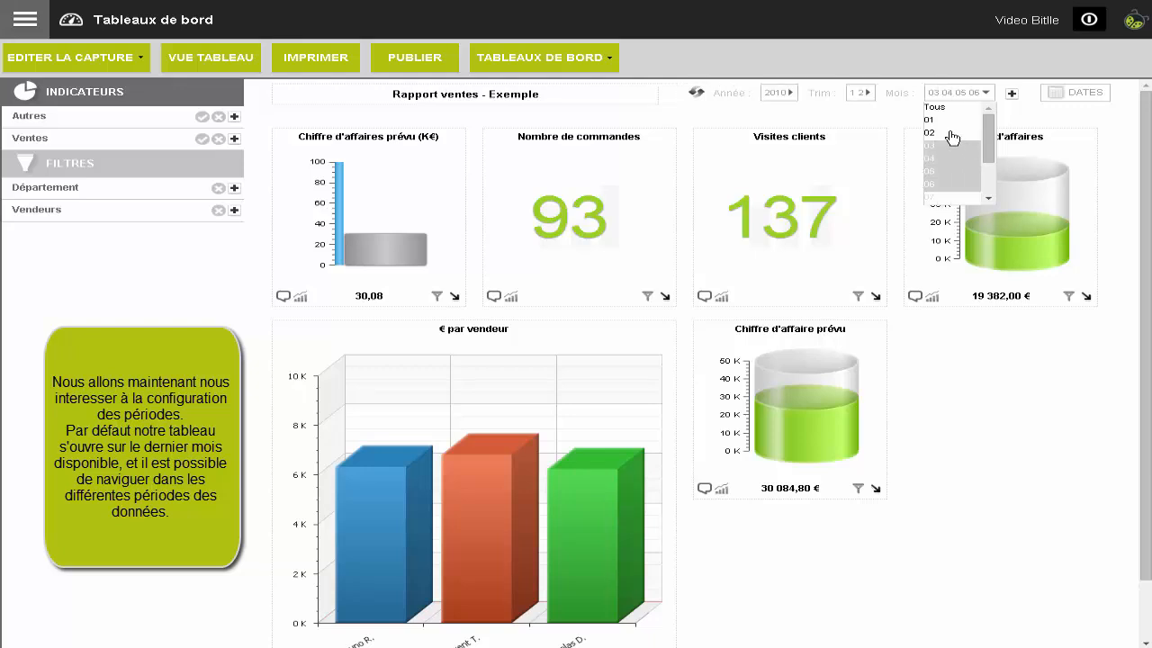
left_click(947, 132)
left_click(945, 119)
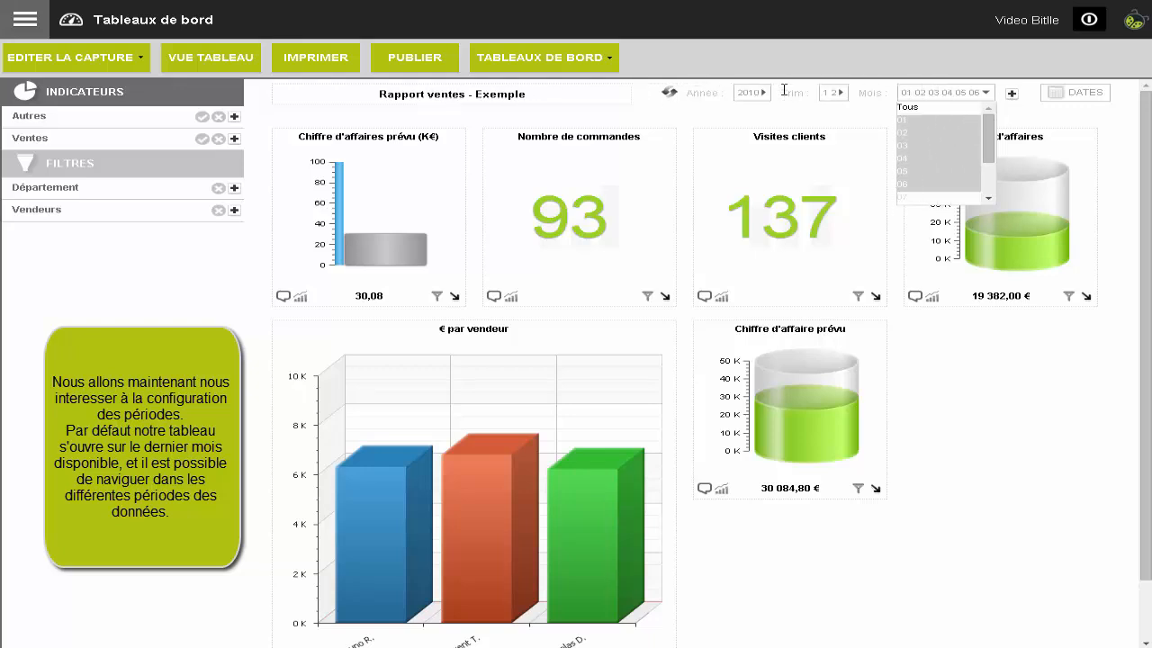
left_click(677, 94)
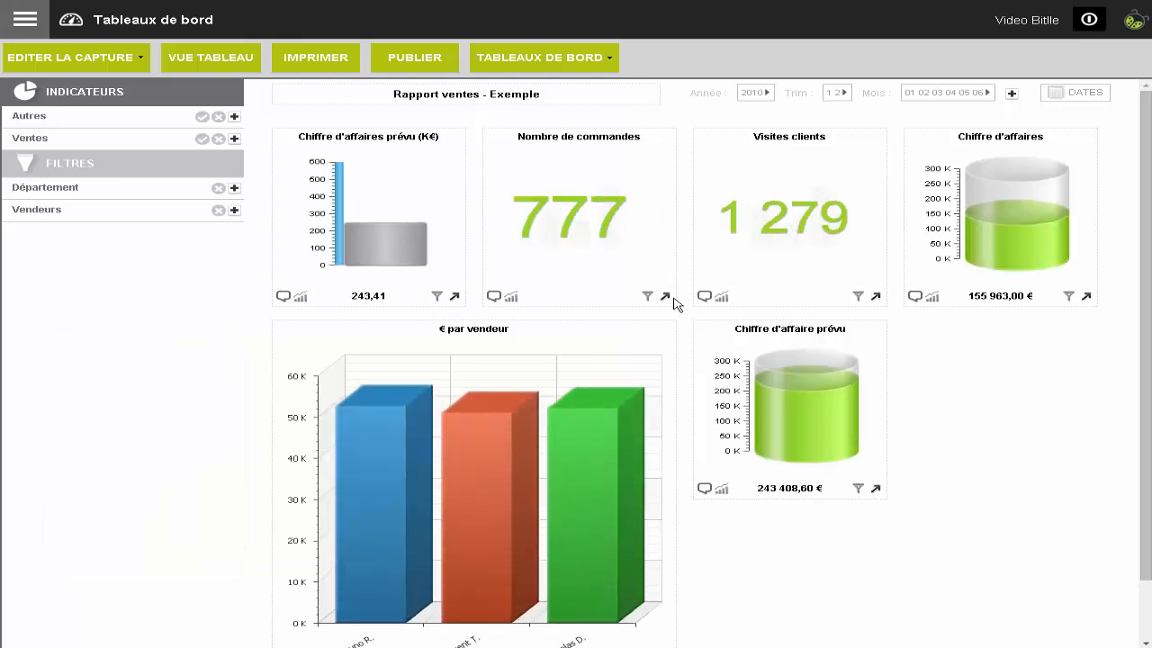
Edit the state's default dates to cover months 01 to 06 of 2010 and save it
left_click(122, 68)
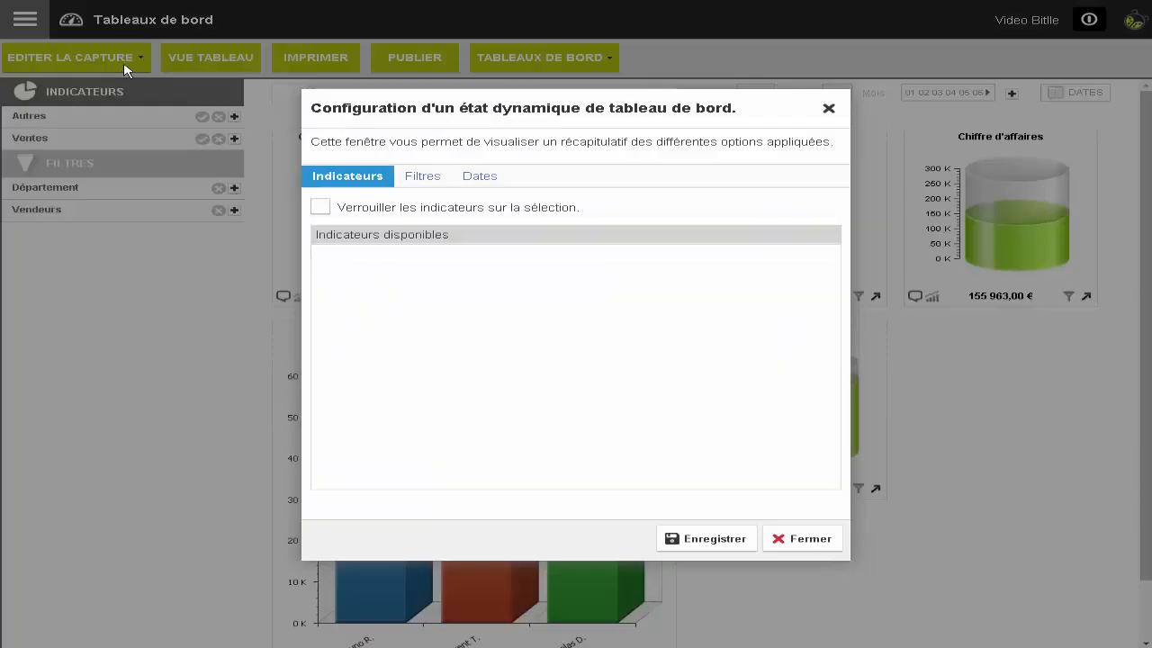
left_click(480, 182)
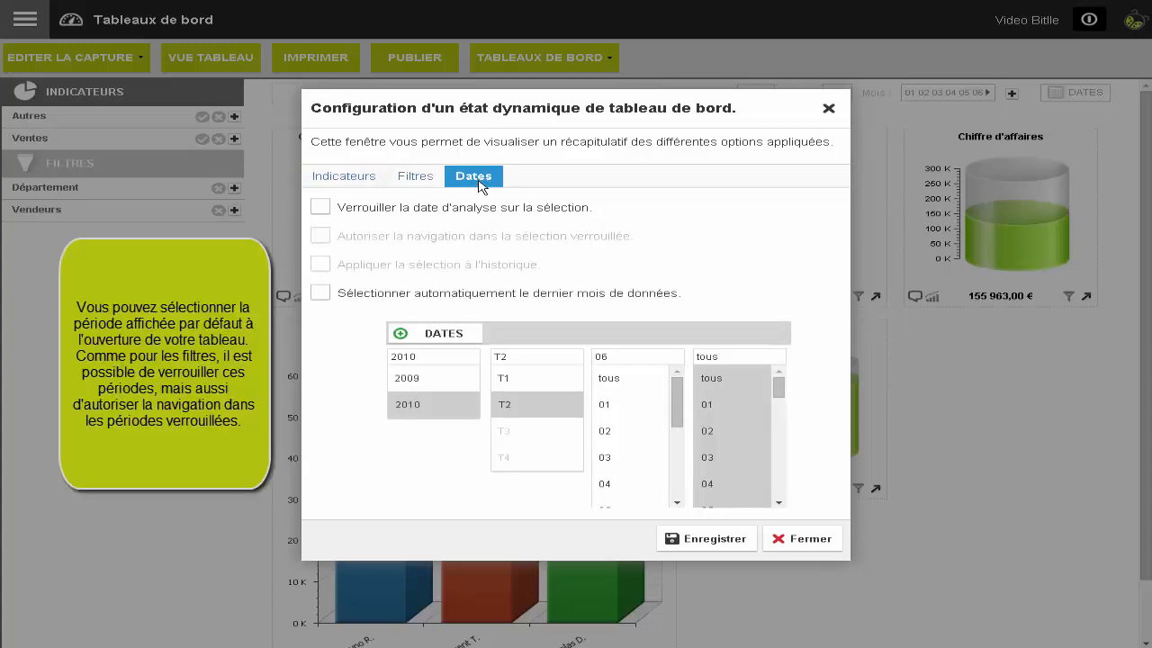
left_click(609, 407)
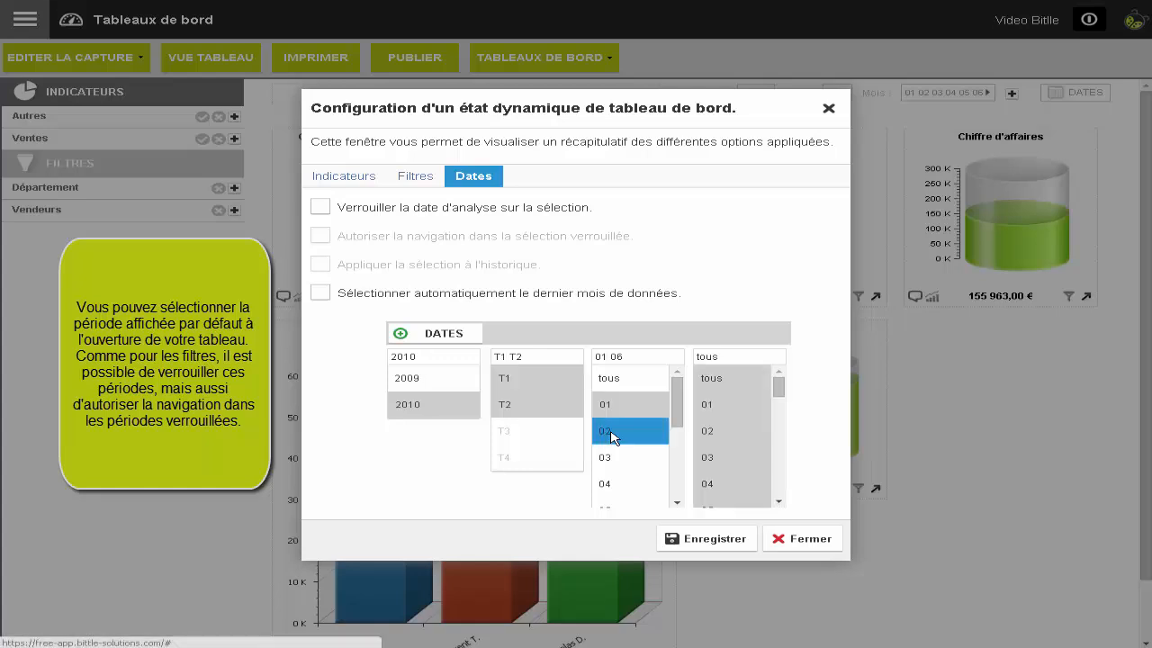
left_click(611, 431)
left_click(613, 458)
left_click(612, 483)
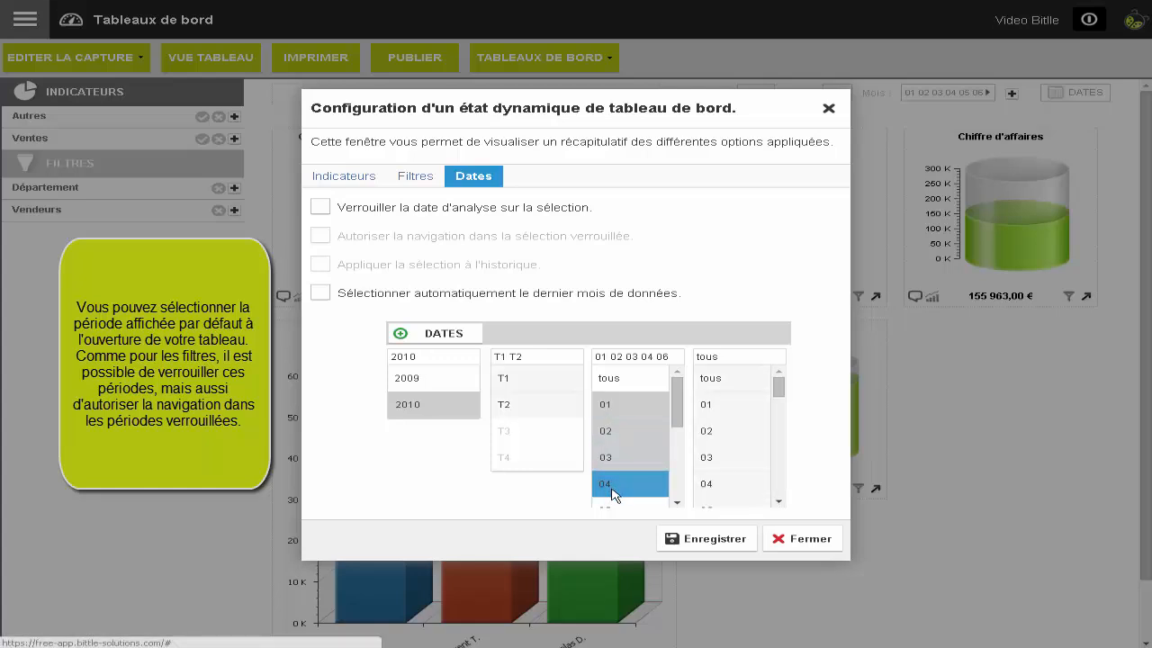
left_click(612, 502)
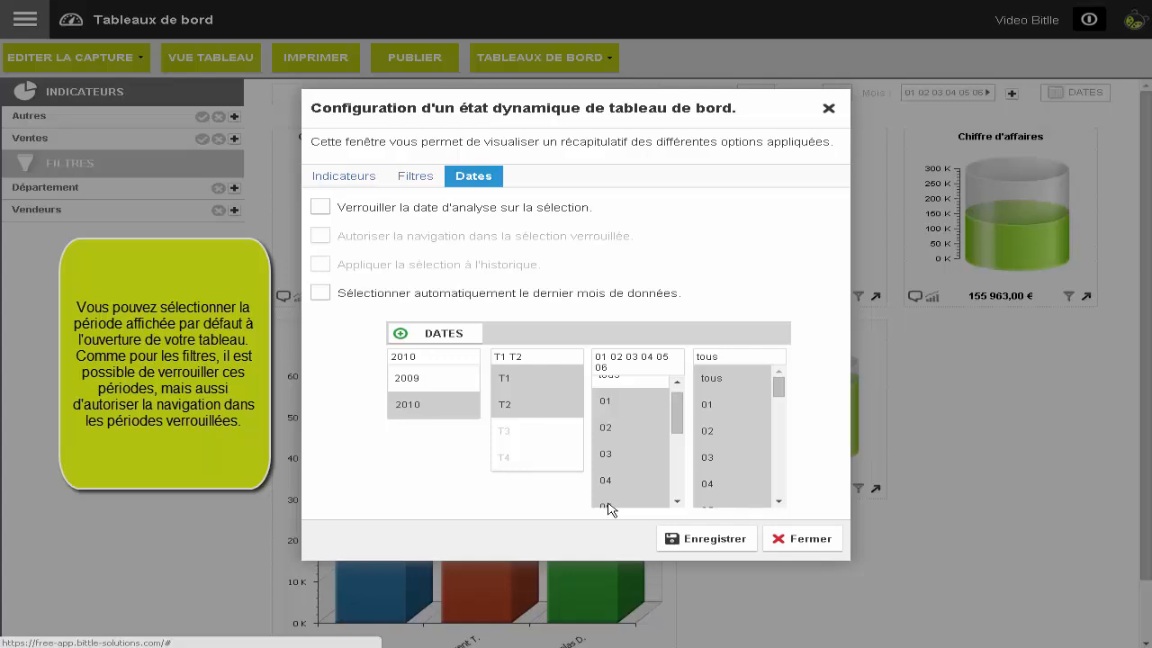
left_click(677, 539)
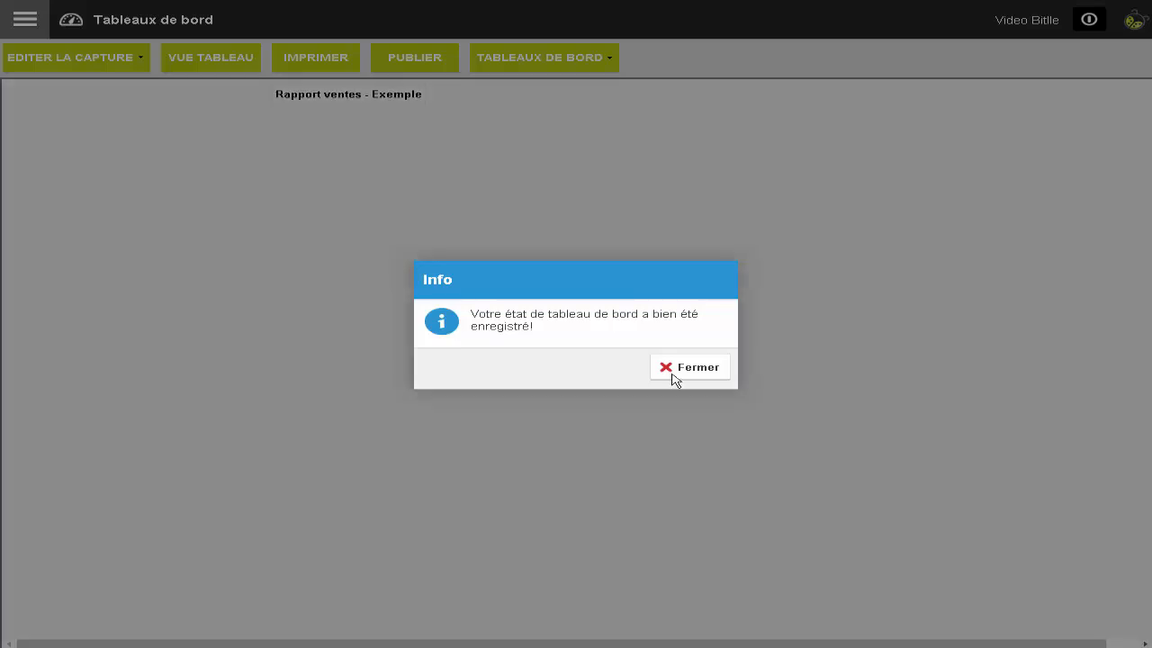
left_click(673, 375)
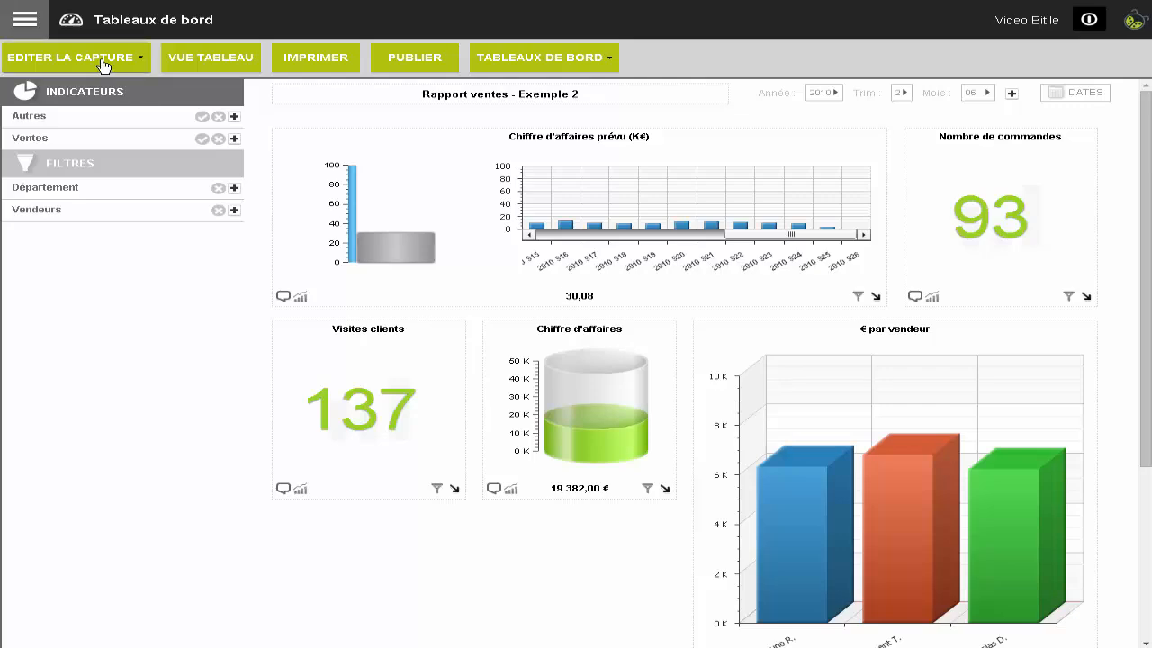
Edit the Exemple 2 state to lock the analysis date on T1 of 2010 with navigation allowed in the locked selection, and save it
left_click(103, 63)
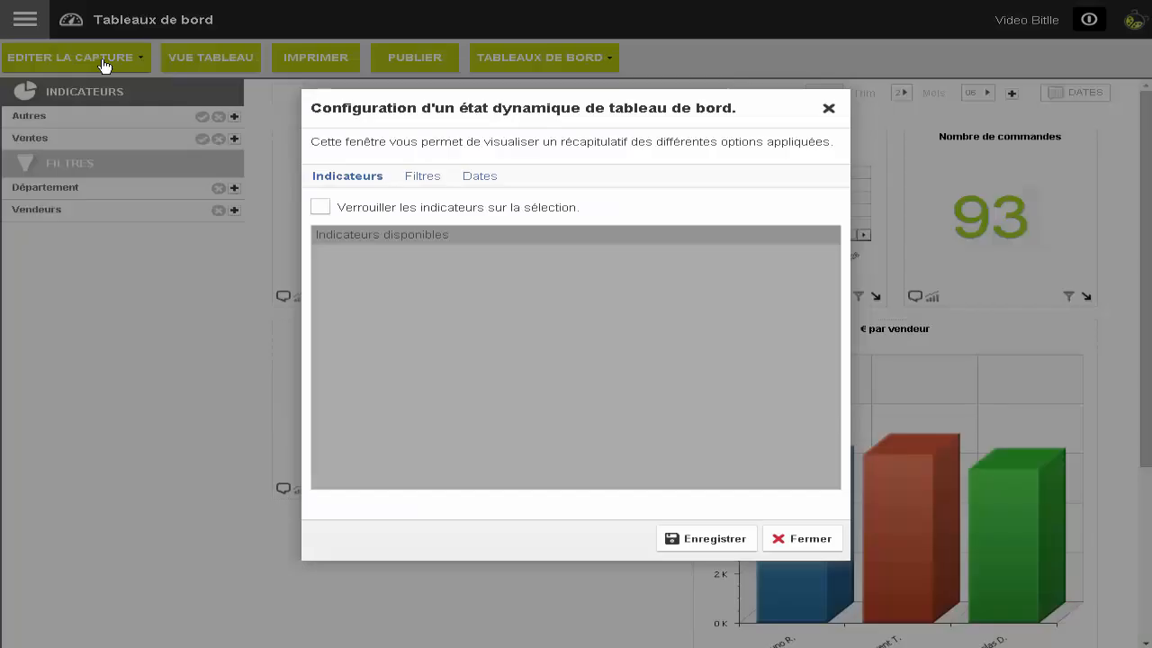
left_click(466, 179)
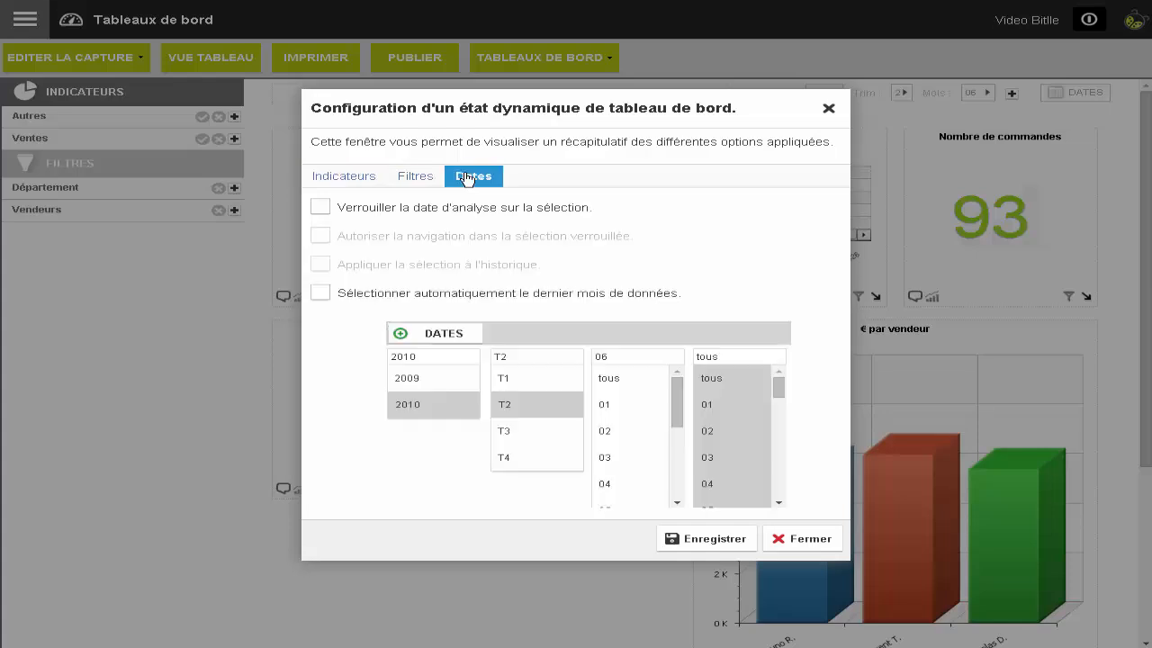
left_click(452, 212)
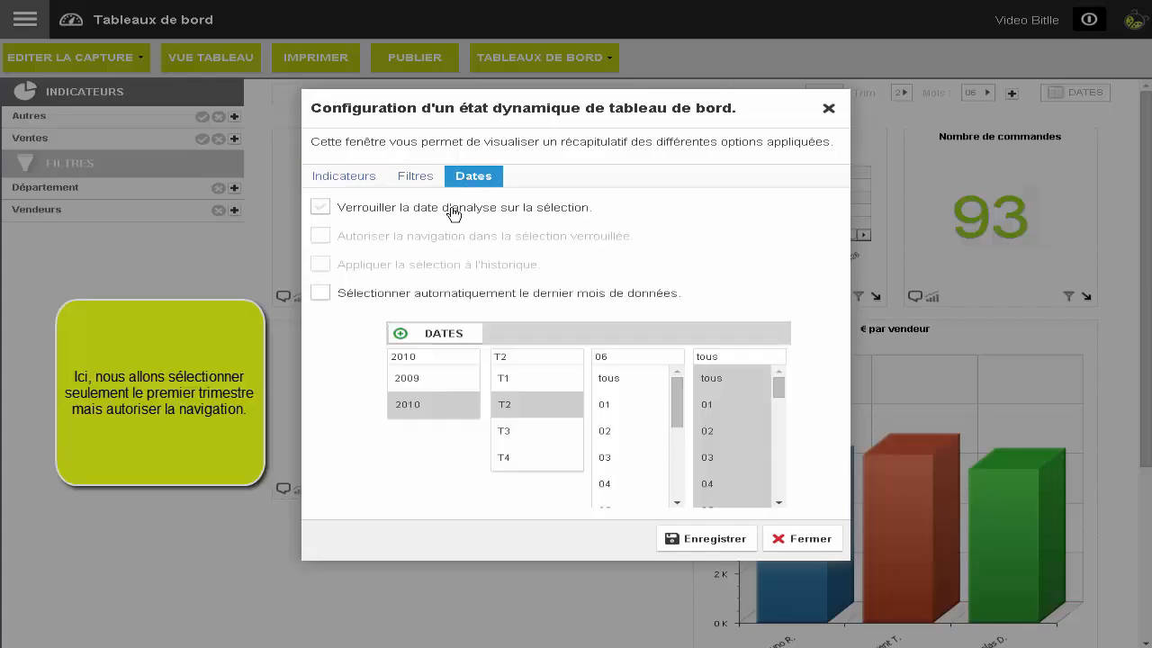
left_click(451, 238)
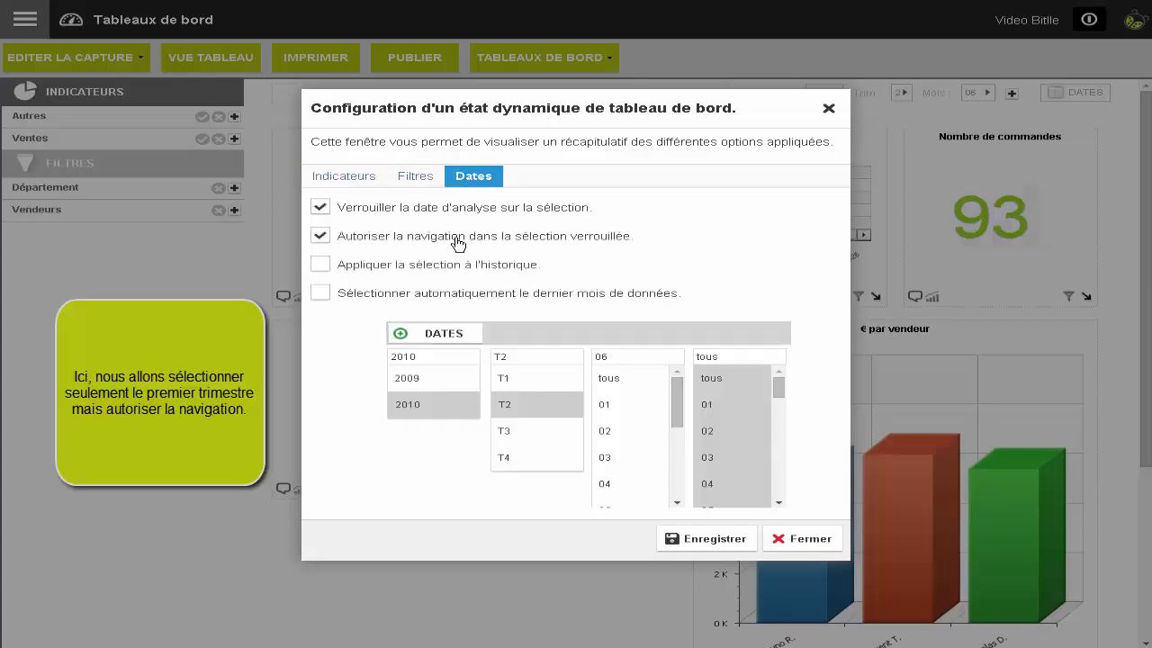
left_click(518, 387)
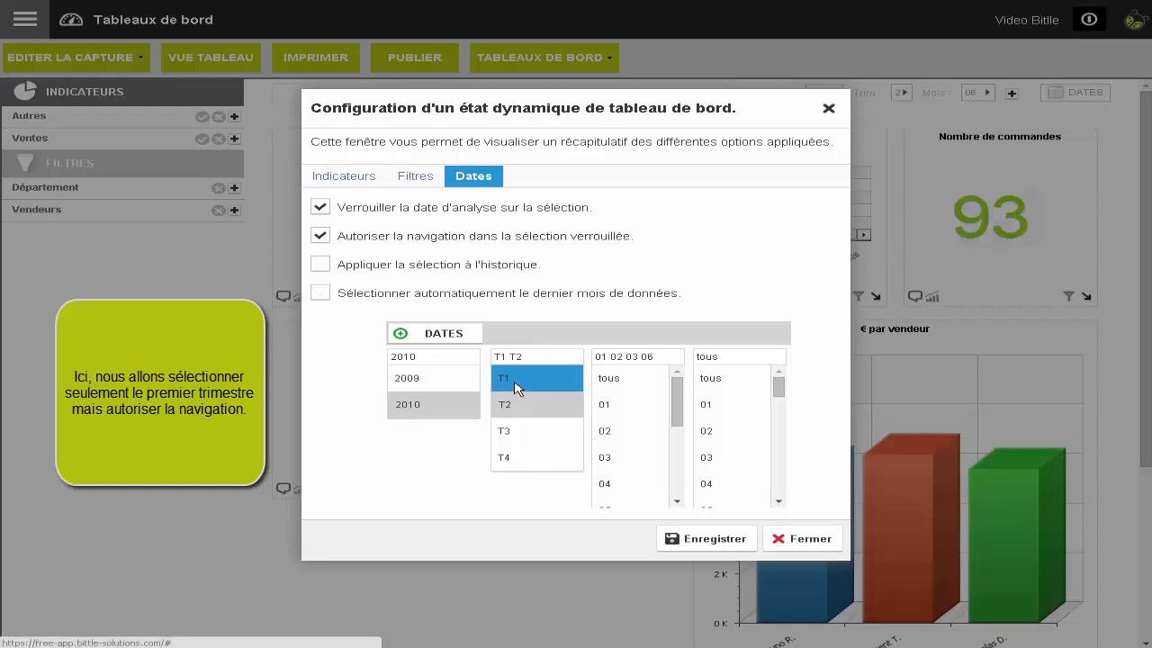
left_click(506, 410)
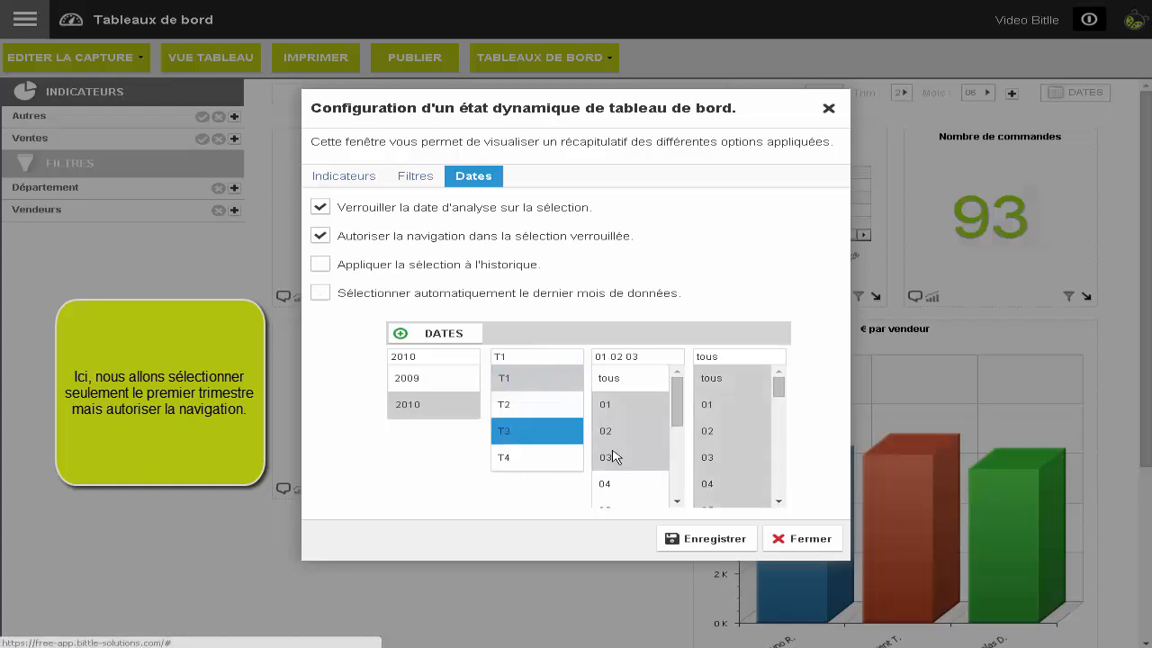
left_click(688, 538)
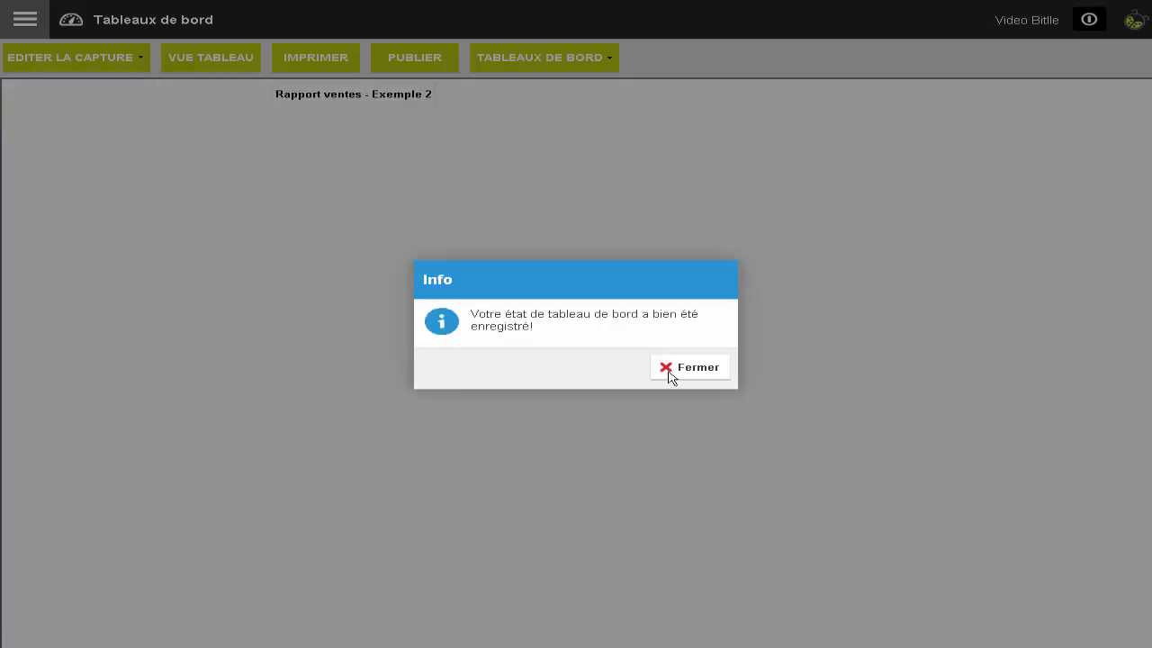
left_click(669, 371)
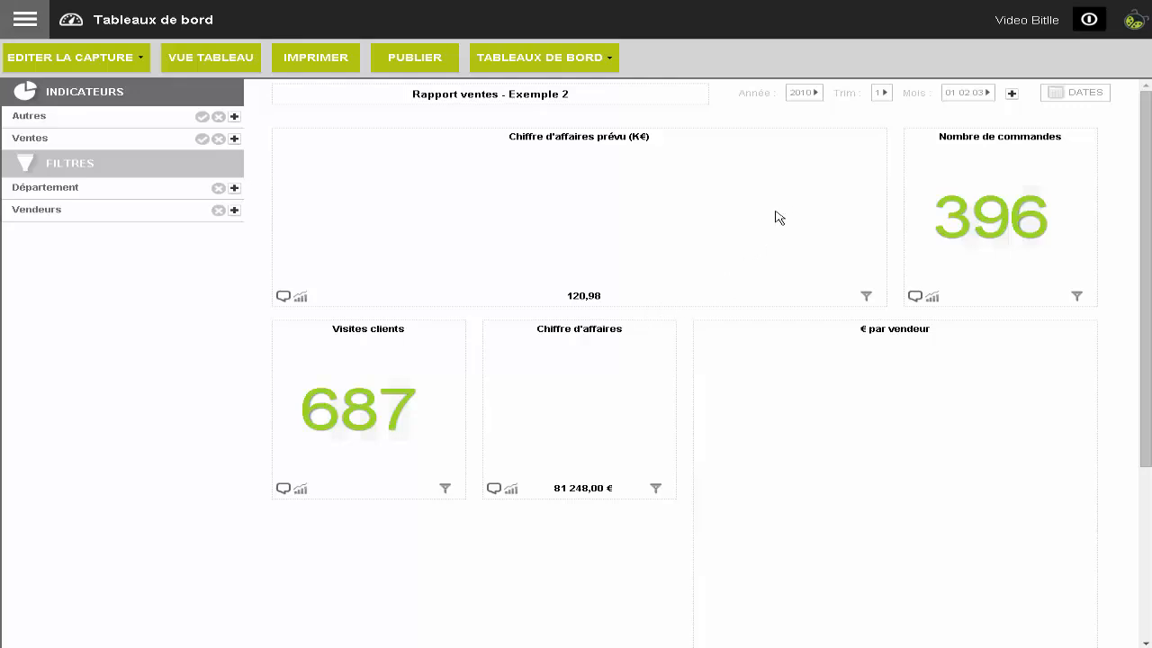
Check which years, quarters and months are available for the Exemple 2 state in its Année, Trim and Mois selectors
left_click(815, 94)
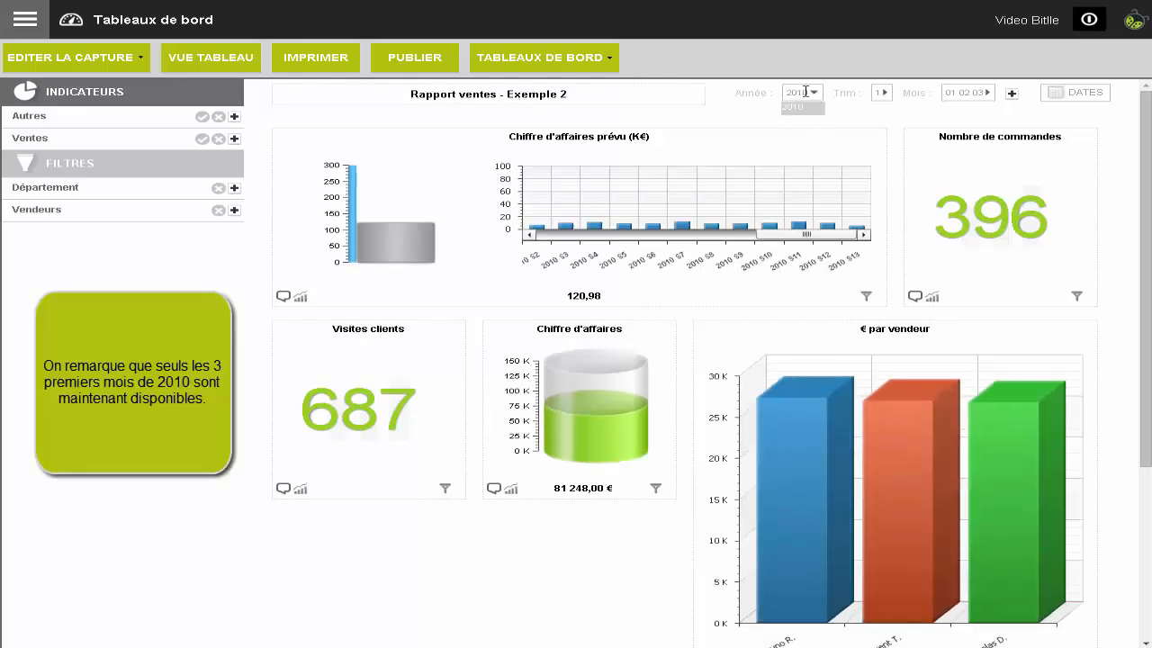
left_click(884, 94)
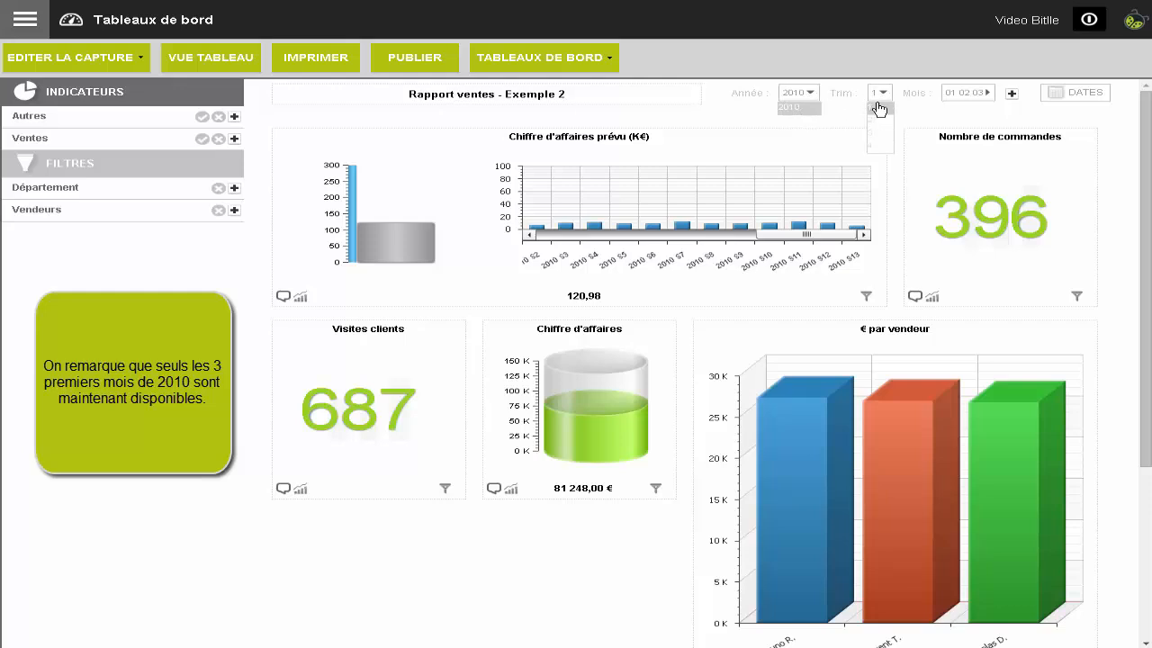
left_click(988, 93)
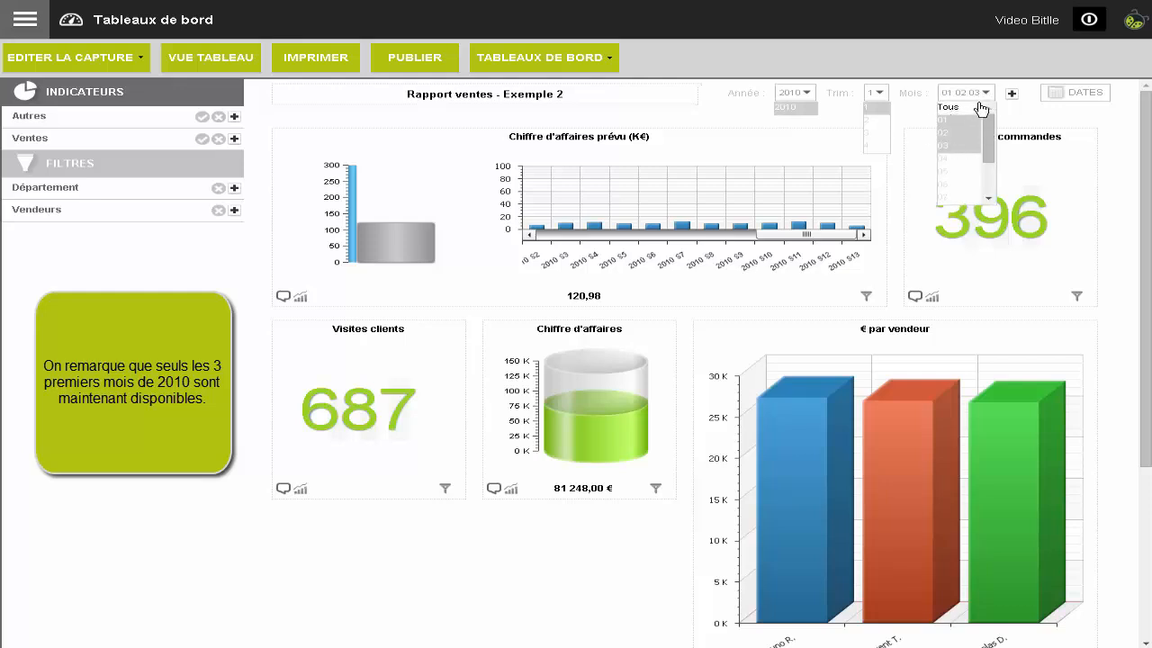
left_click(666, 319)
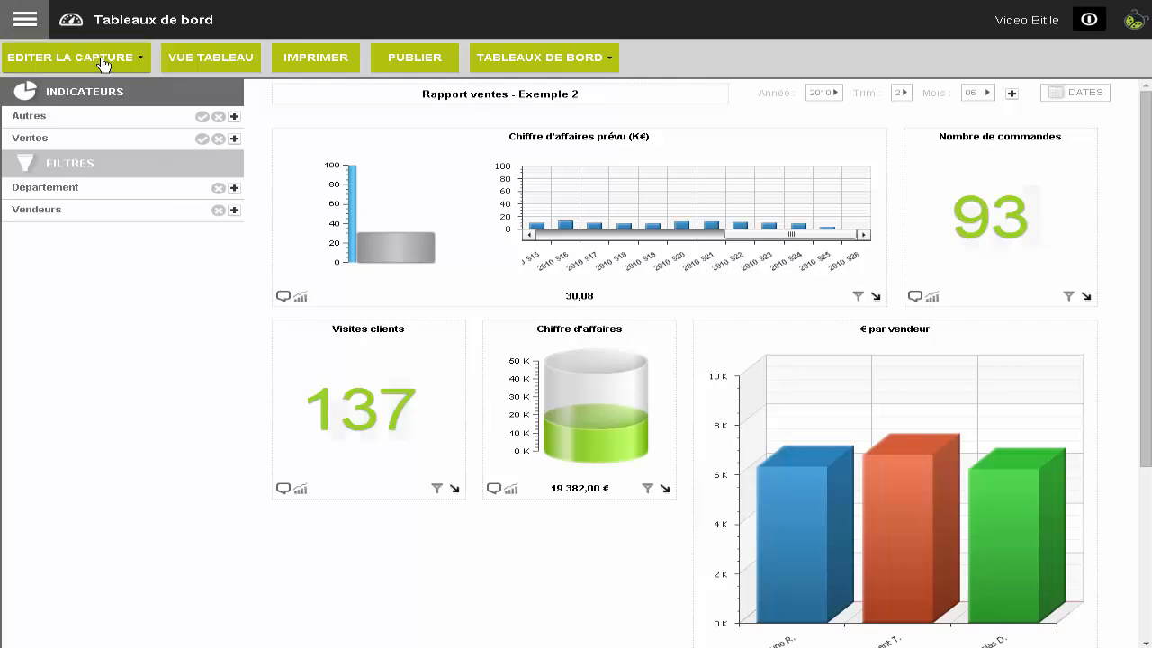
Edit the Exemple 2 state to lock its analysis date on the selection
left_click(103, 63)
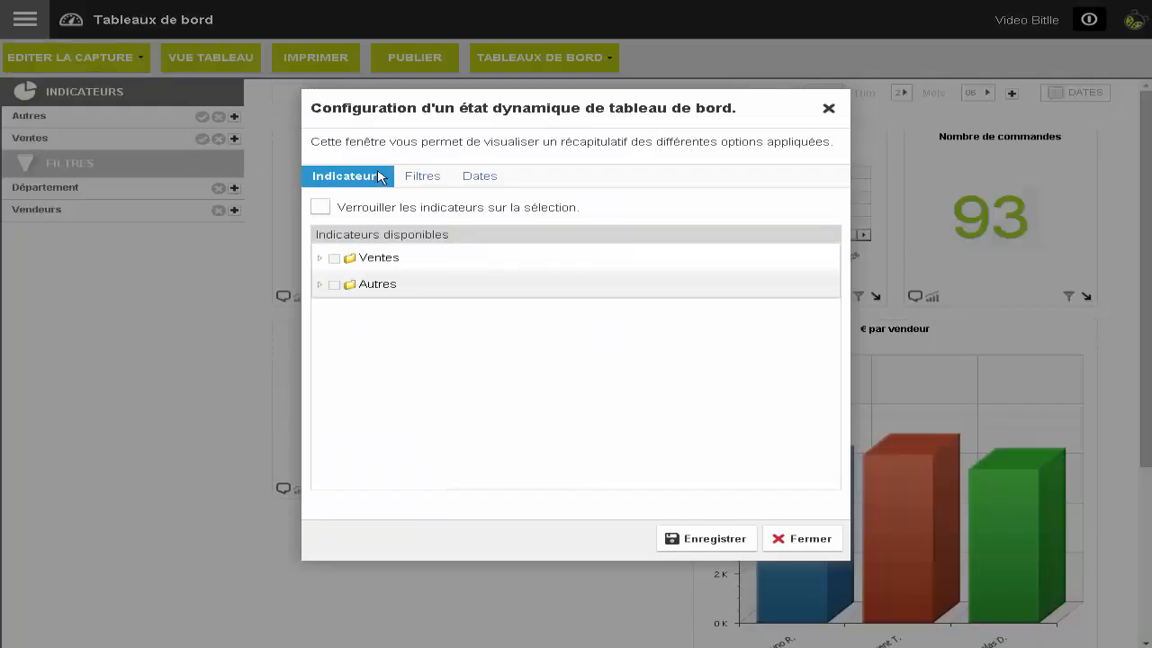
left_click(479, 178)
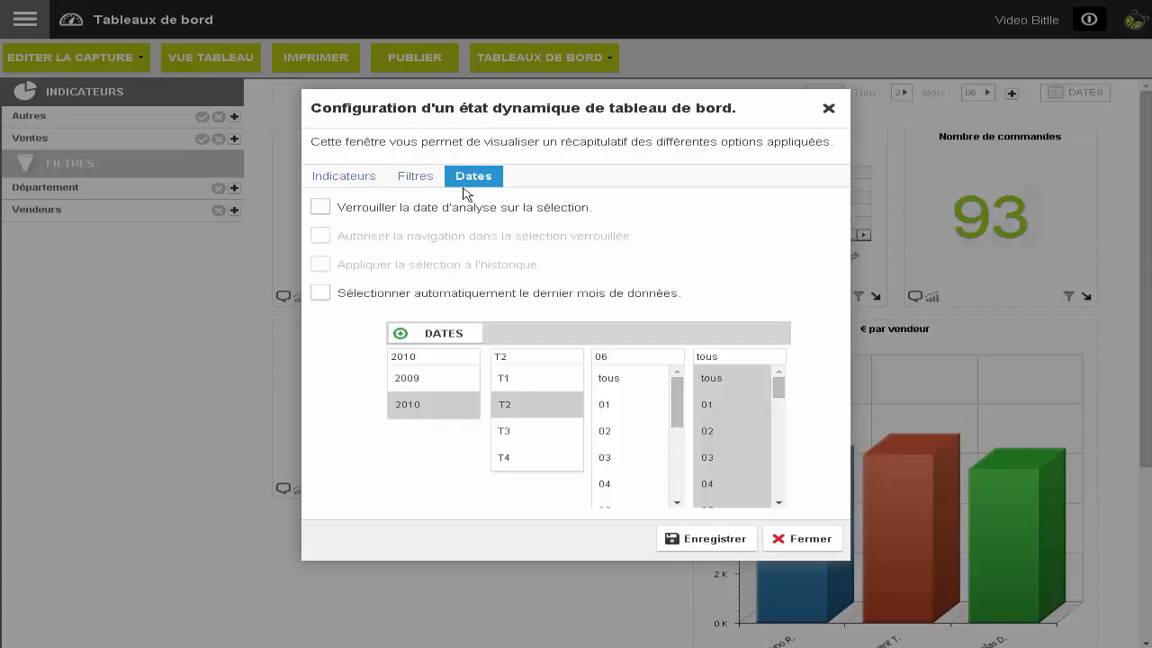
left_click(340, 213)
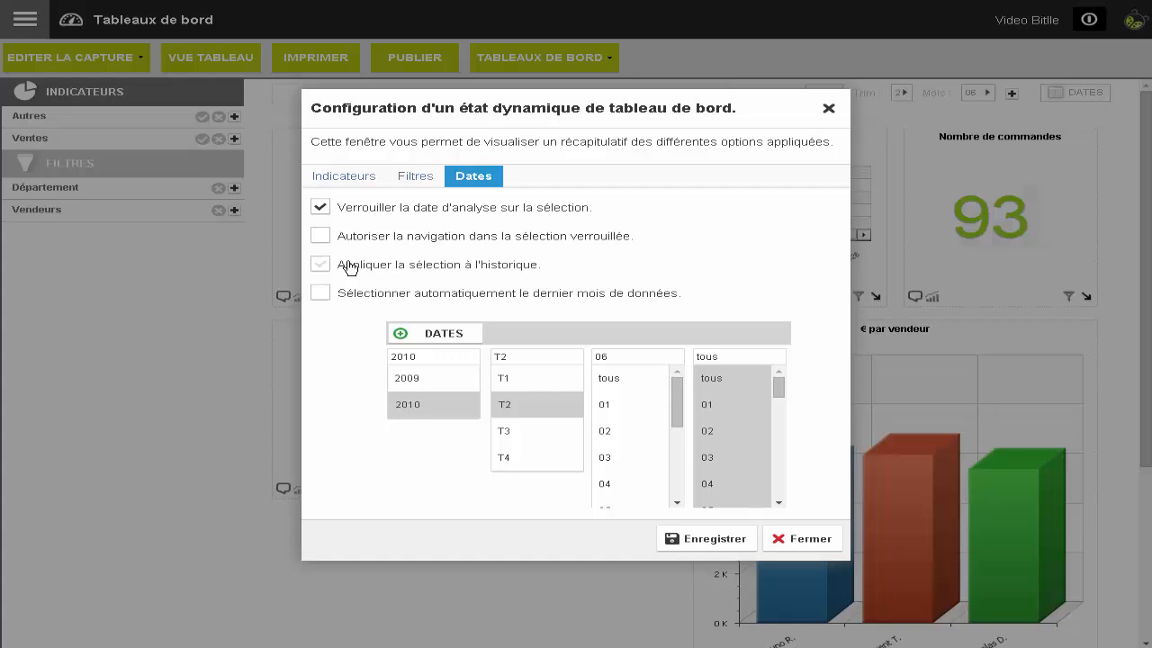
Apply the date selection to the history, select only month 02 of T1 2010 and save the state
left_click_drag(619, 376, 668, 420)
left_click(664, 419)
left_click(610, 439)
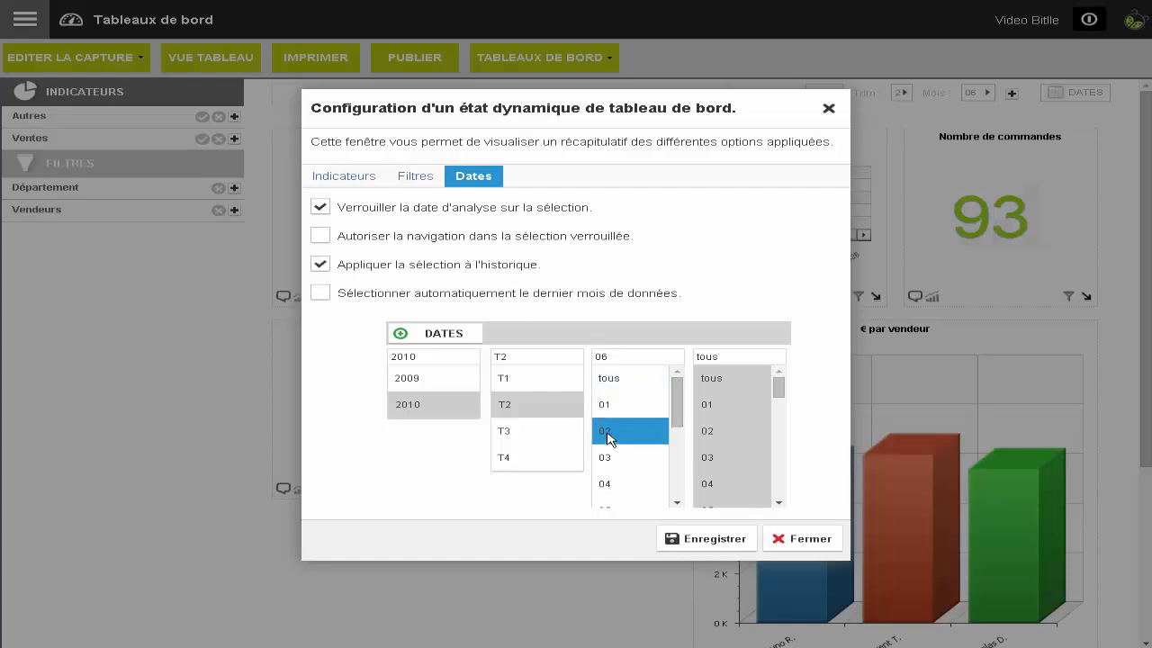
left_click_drag(681, 410, 682, 432)
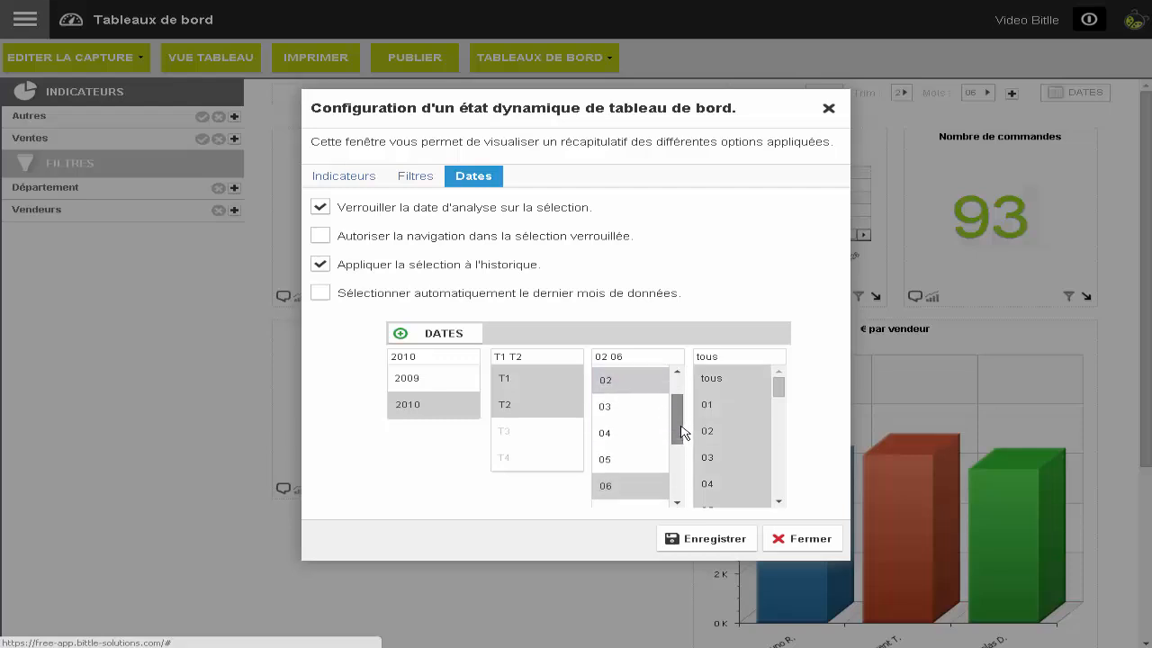
left_click(641, 486)
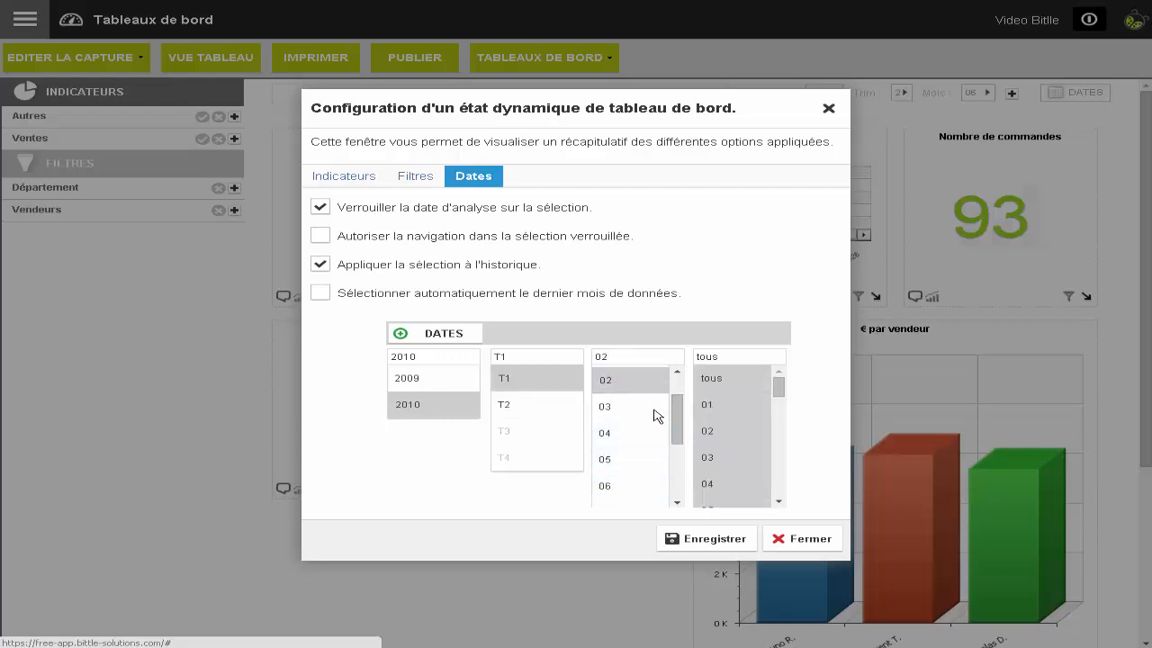
left_click(707, 539)
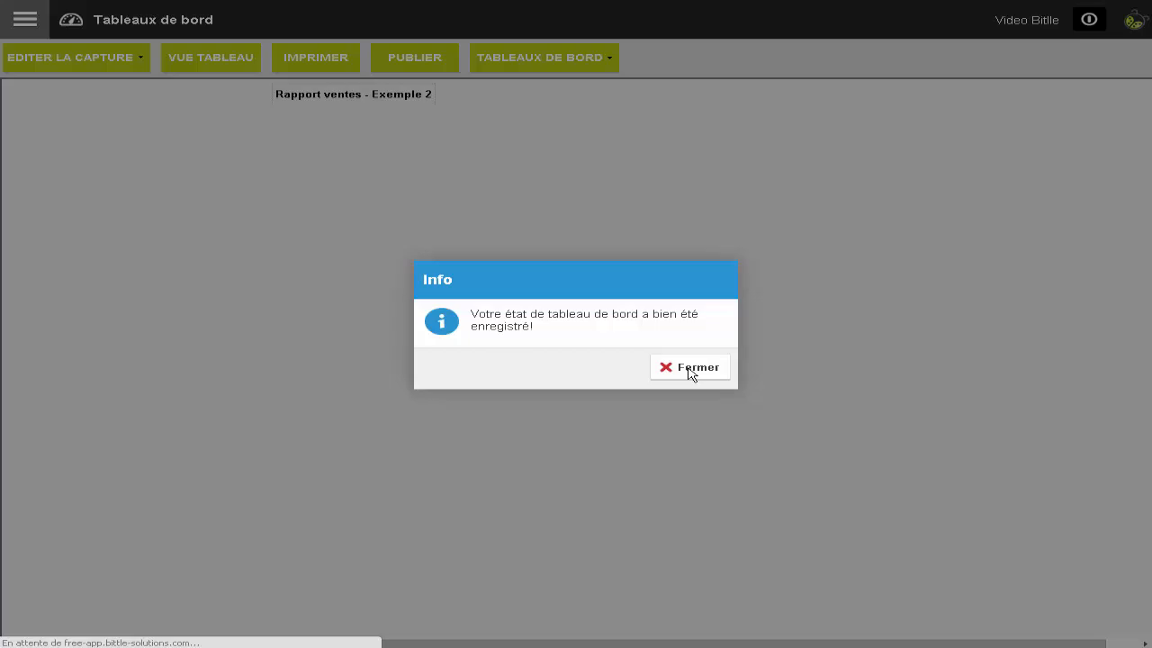
left_click(690, 371)
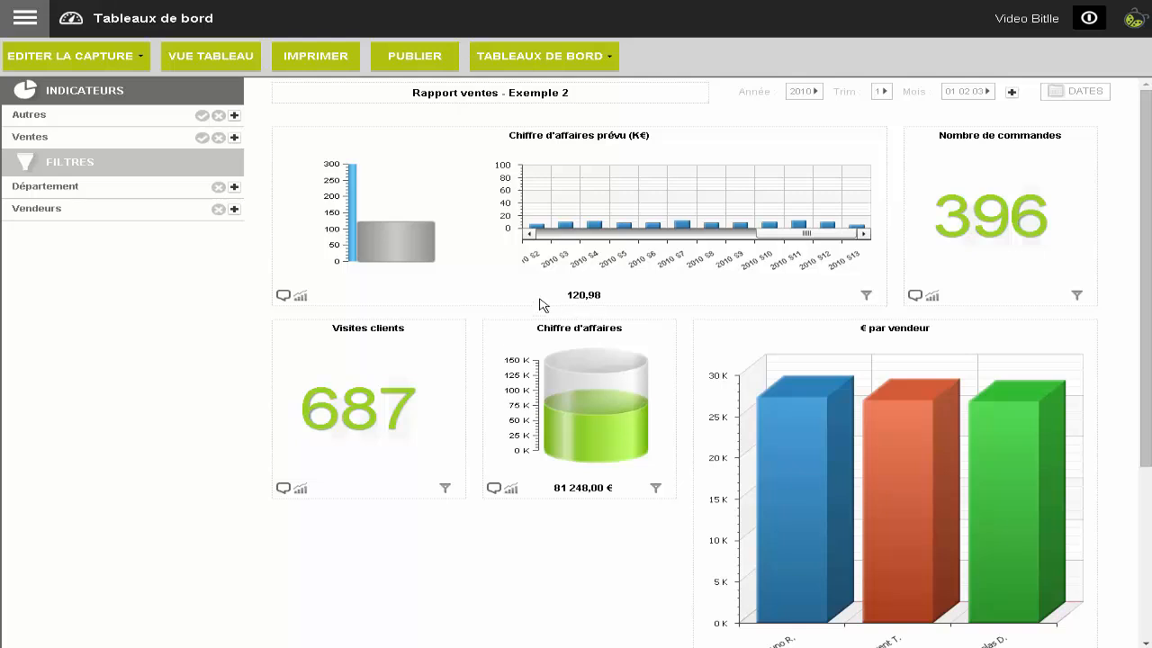
Choose Exemple 2 among the dynamic states of the Rapport ventes dashboard
left_click(144, 59)
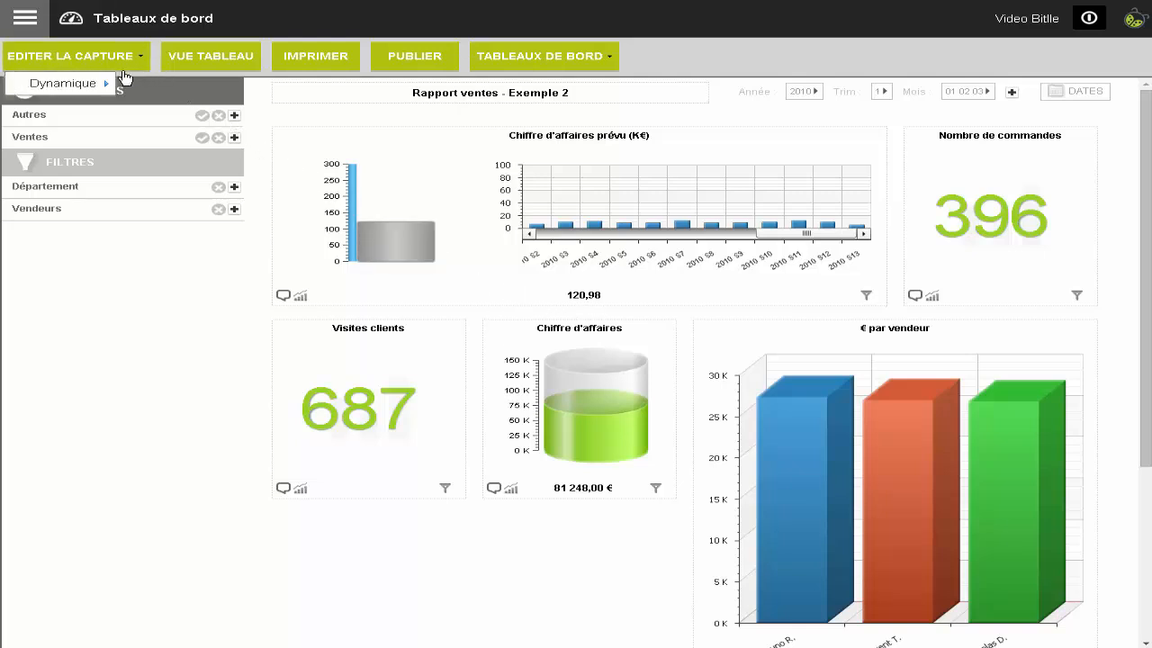
mouse_move(97, 86)
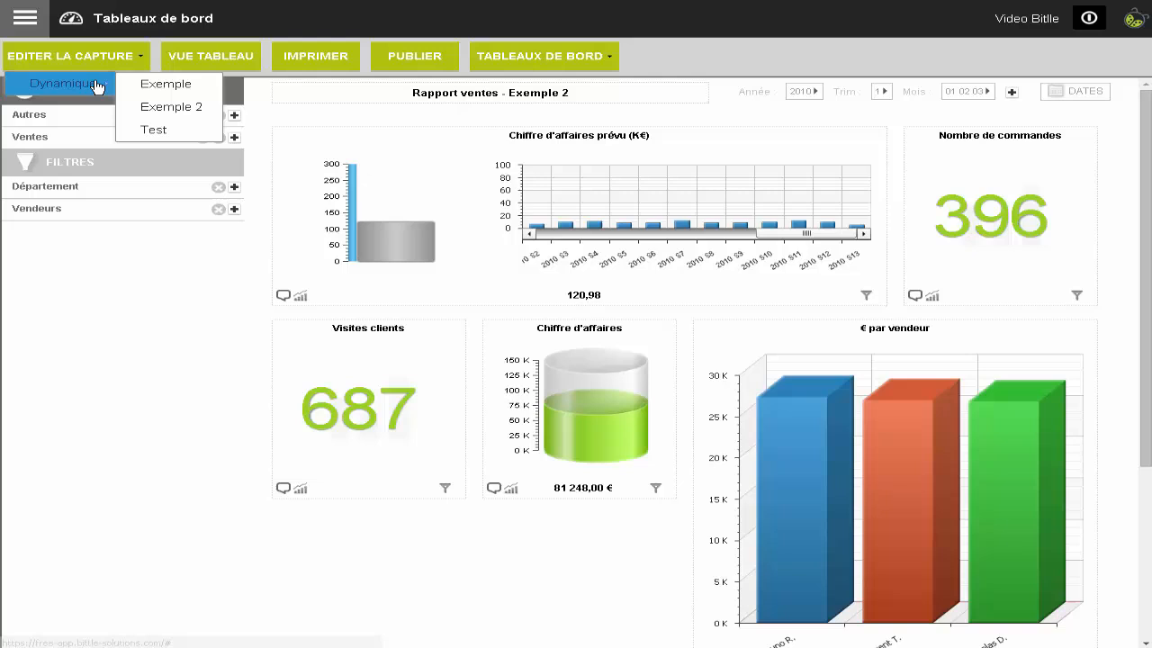
left_click(163, 111)
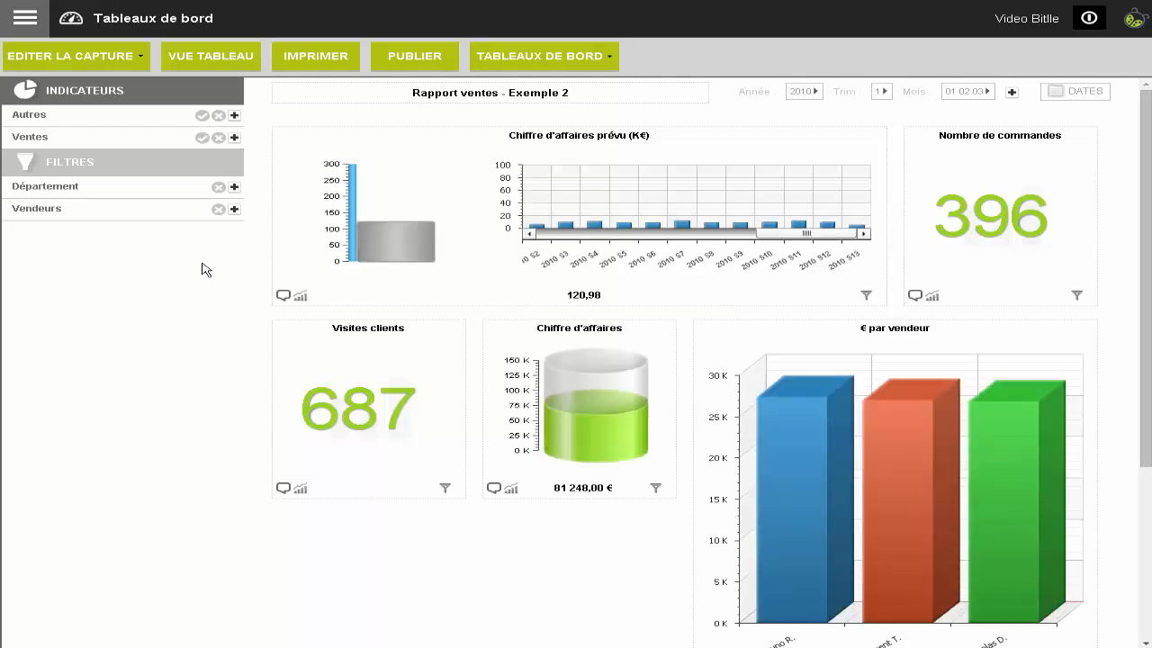
Go to the dashboard list and show the actions available for the Exemple 2 state under Rapport ventes
left_click(25, 22)
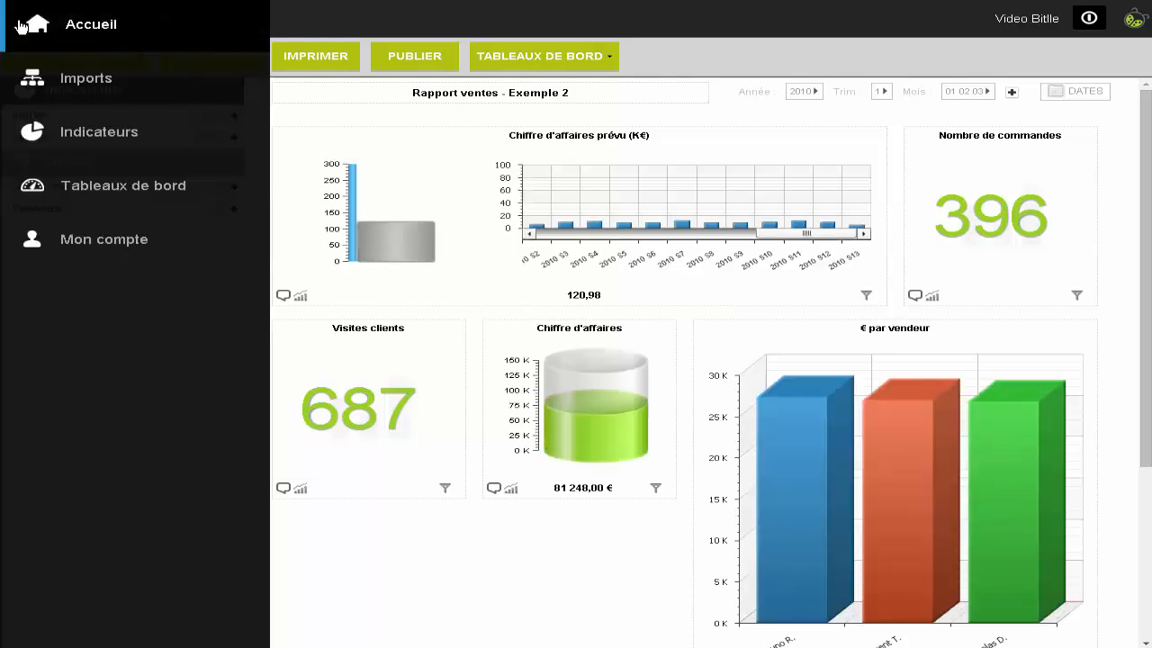
left_click(80, 185)
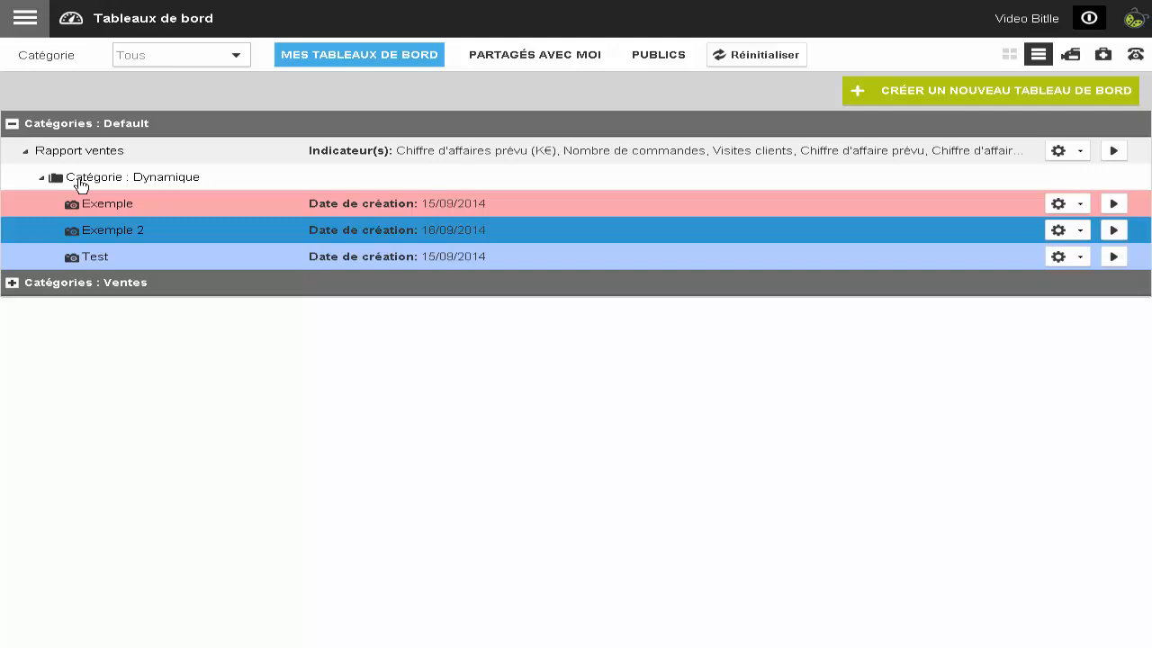
left_click(77, 182)
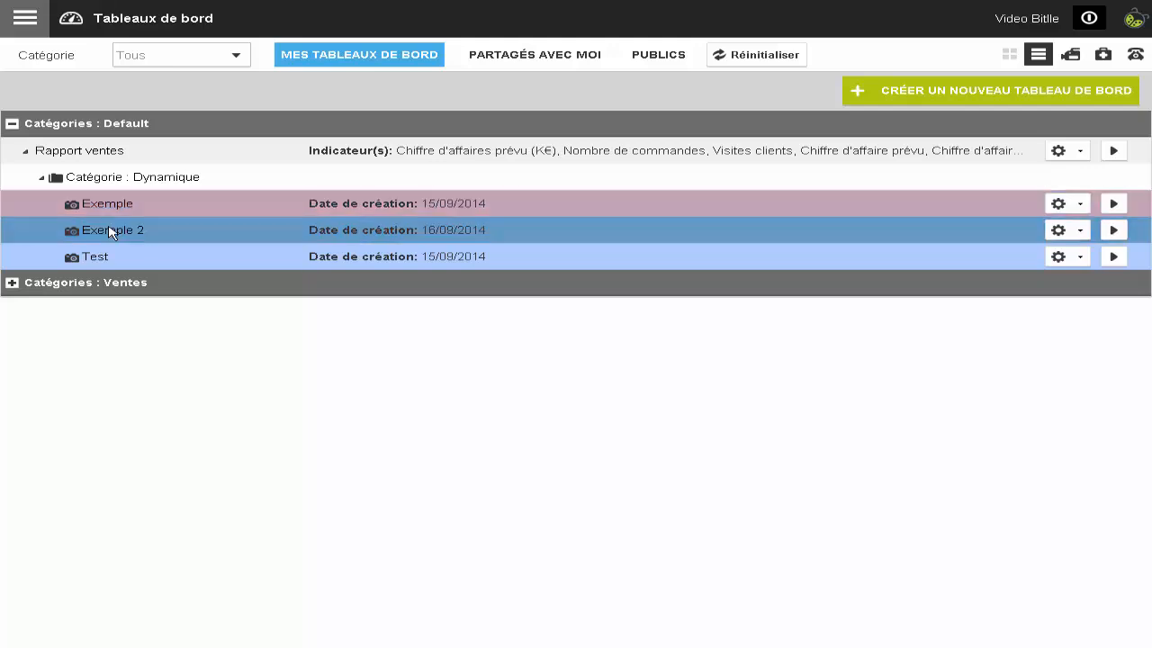
left_click(1062, 230)
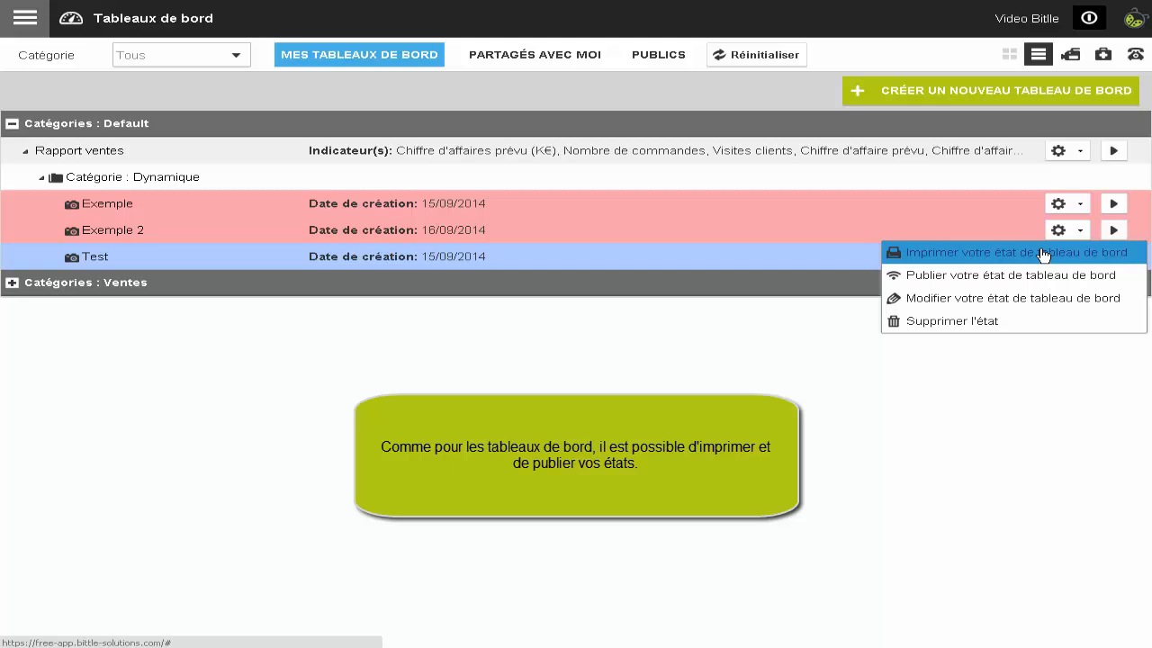